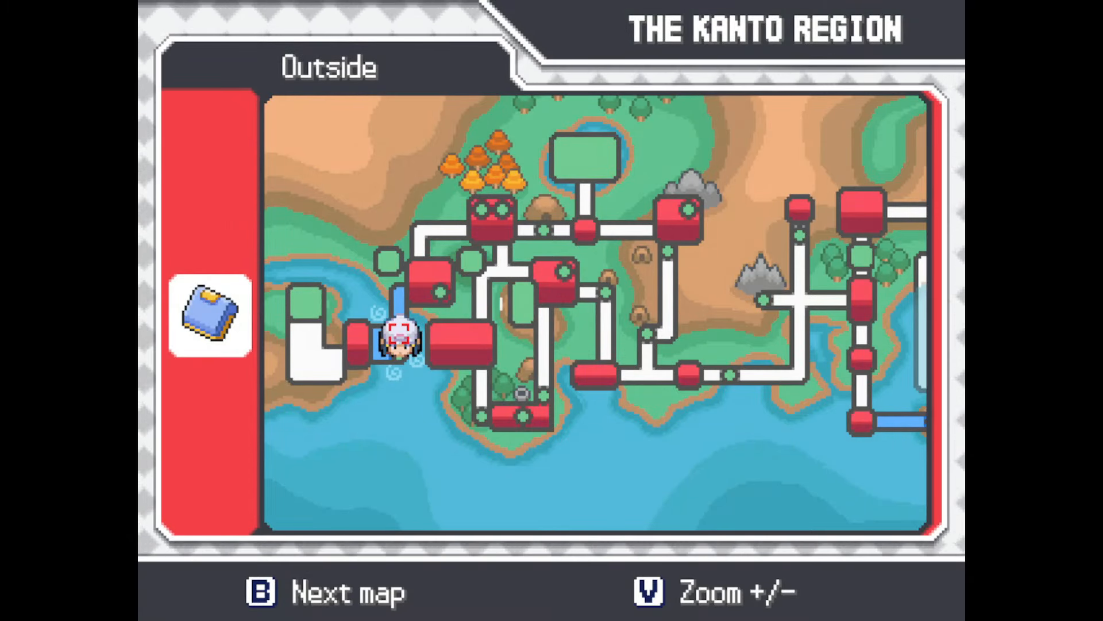
- Examine the Kanto region world map by moving the cursor across the mainland, the southern islands and the sea
{"action": "key", "text": "Up"}
{"action": "key", "text": "Right"}
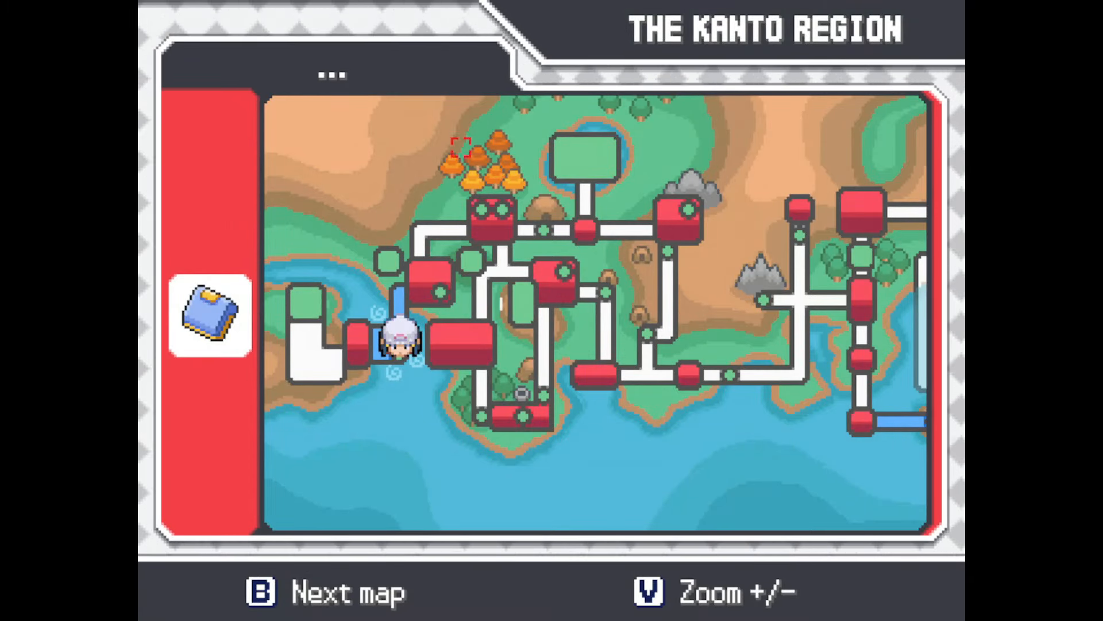
{"action": "key", "text": "Down"}
{"action": "key", "text": "Right"}
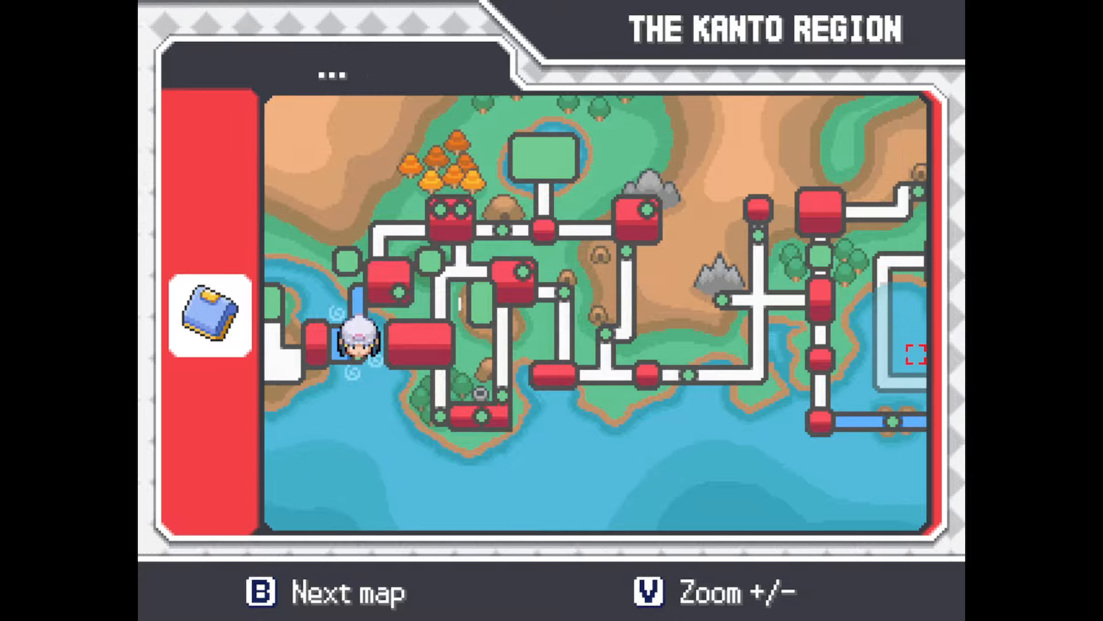
{"action": "key", "text": "Down"}
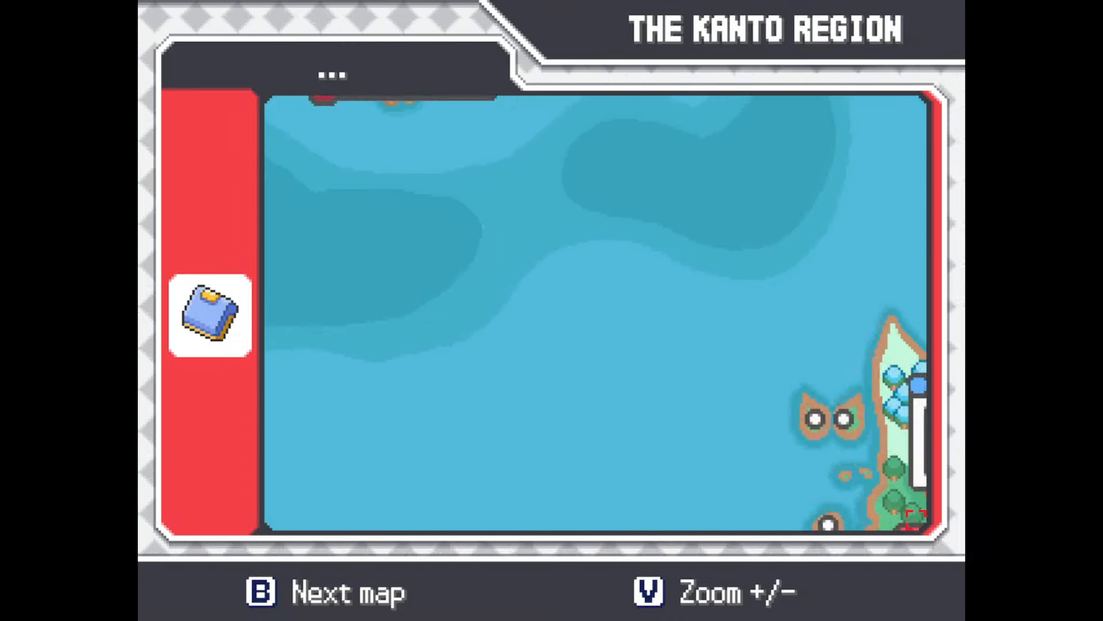
{"action": "key", "text": "Down"}
{"action": "key", "text": "Left"}
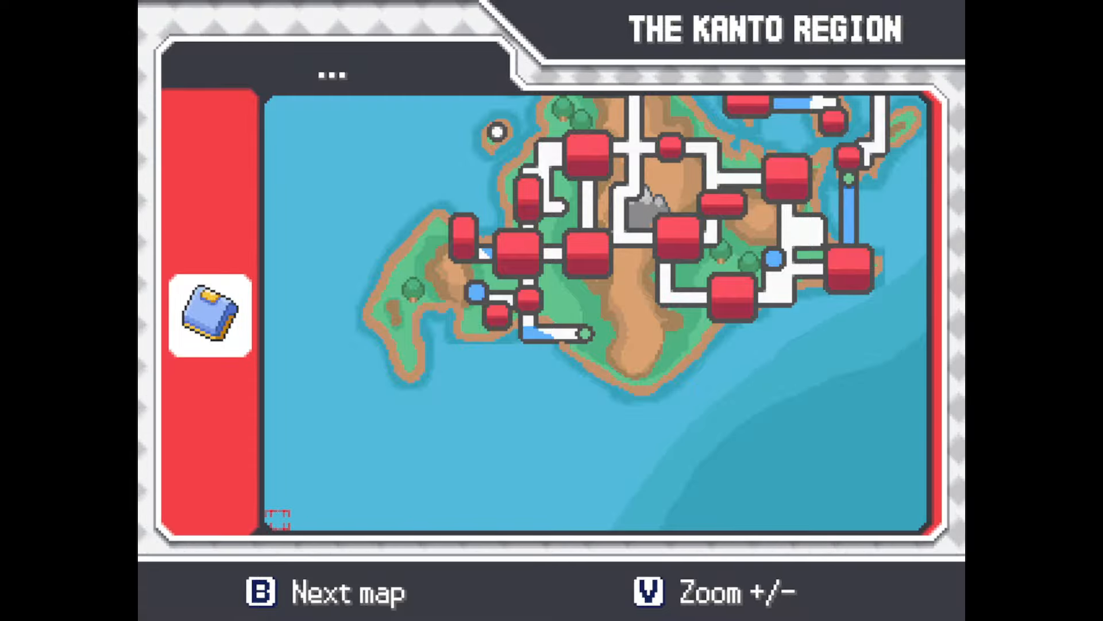
{"action": "key", "text": "Left"}
{"action": "key", "text": "Up"}
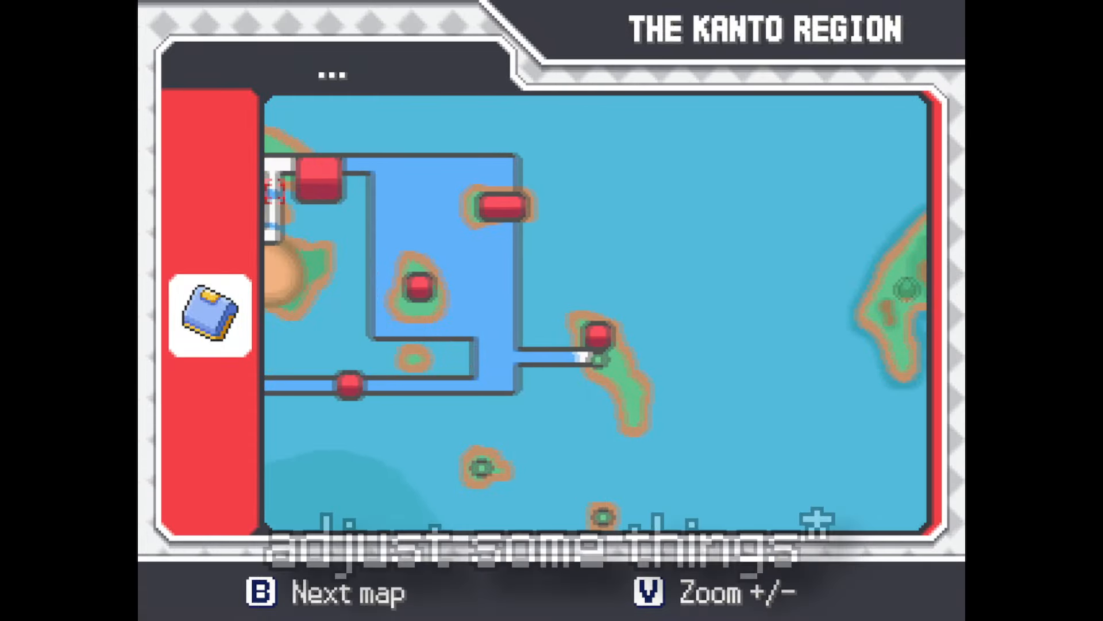
{"action": "key", "text": "Left"}
{"action": "key", "text": "Up"}
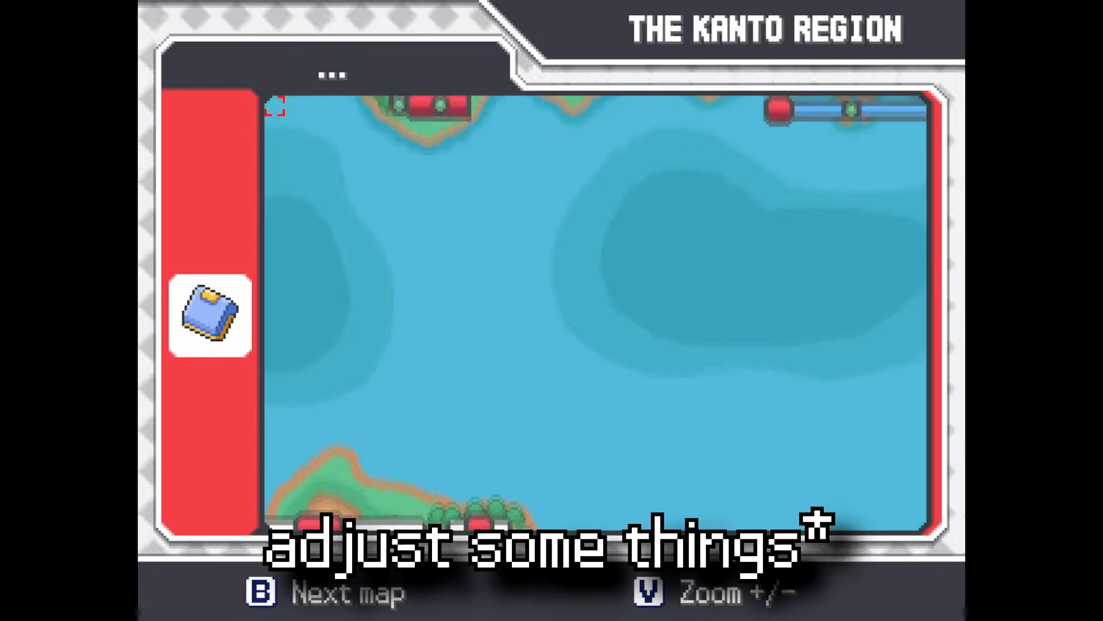
{"action": "key", "text": "Up"}
{"action": "key", "text": "Right"}
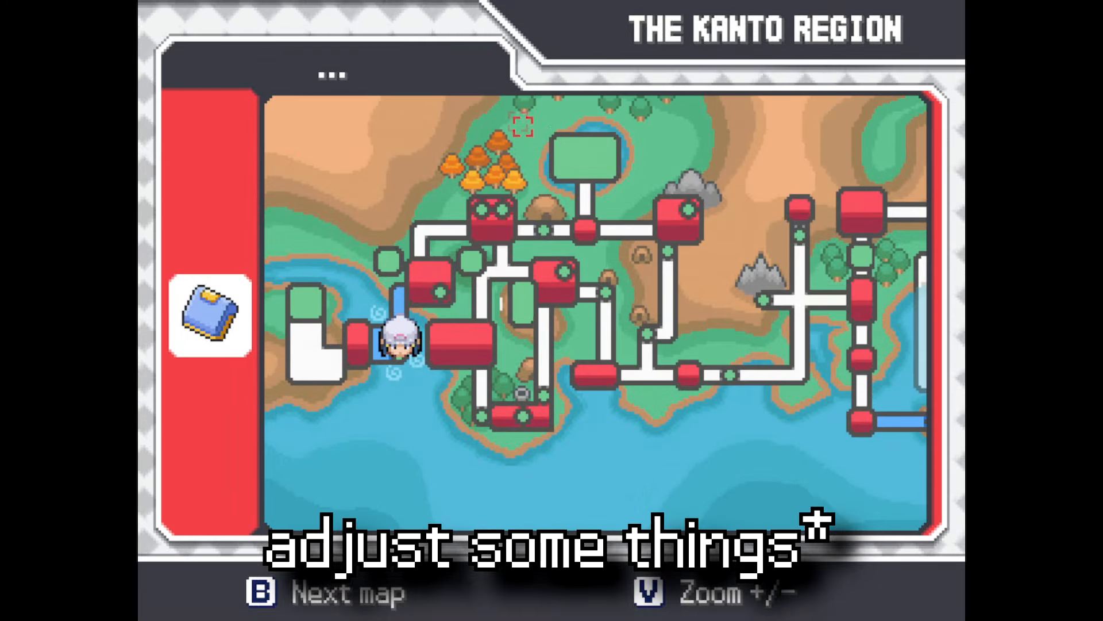
- View the Kanto region map zoomed out and examine its full extent down to the islands in the south
{"action": "key", "text": "v"}
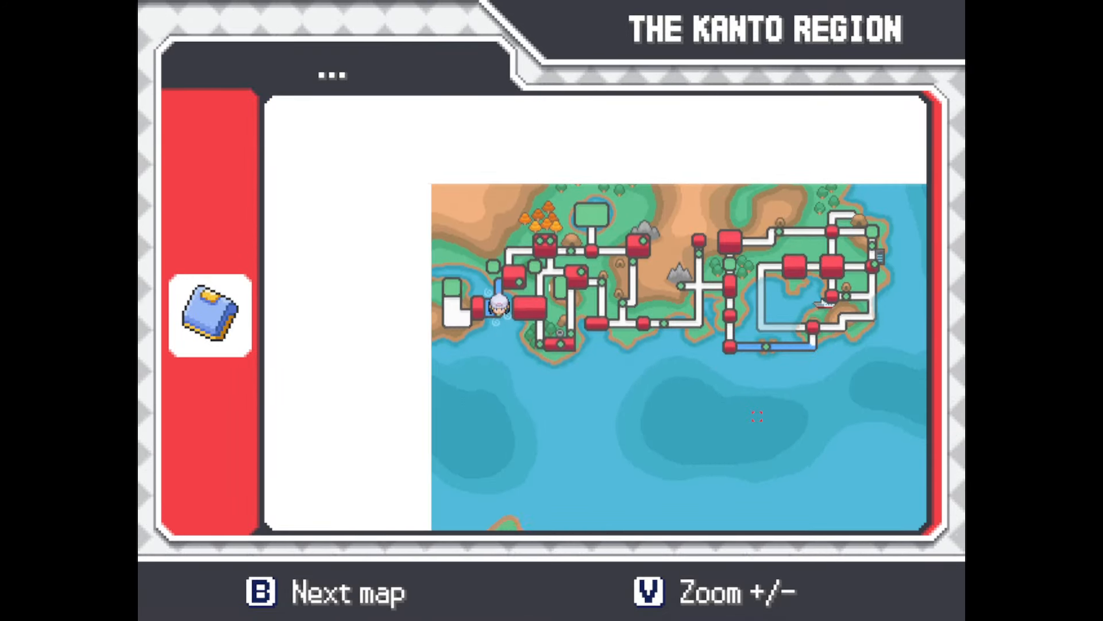
{"action": "key", "text": "Down"}
{"action": "key", "text": "Right"}
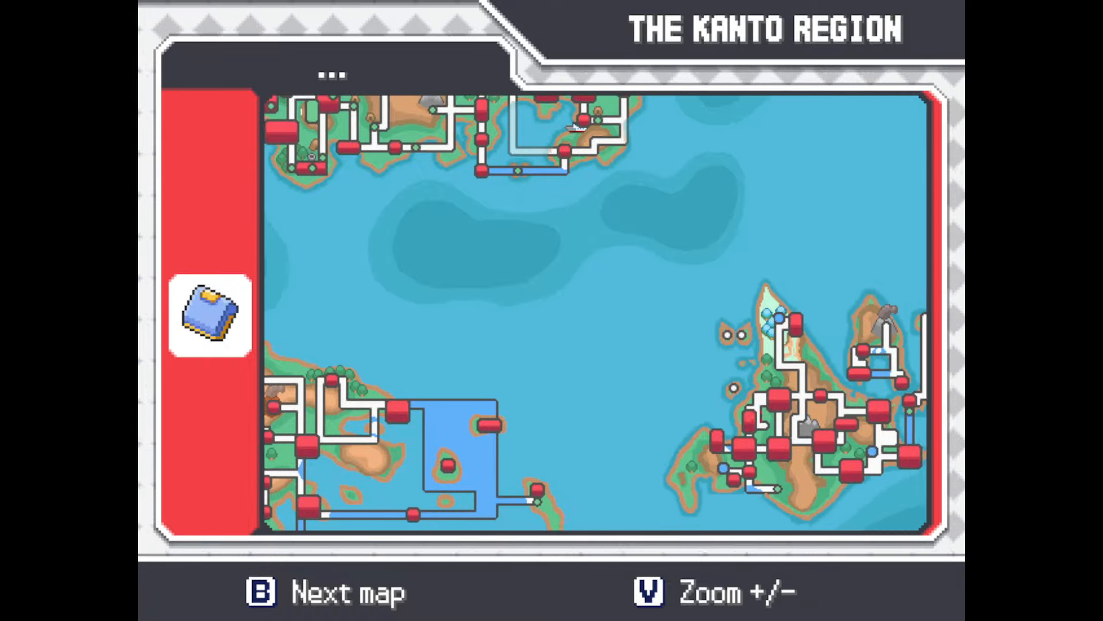
{"action": "key", "text": "Down"}
{"action": "key", "text": "Right"}
{"action": "key", "text": "Up"}
{"action": "key", "text": "Left"}
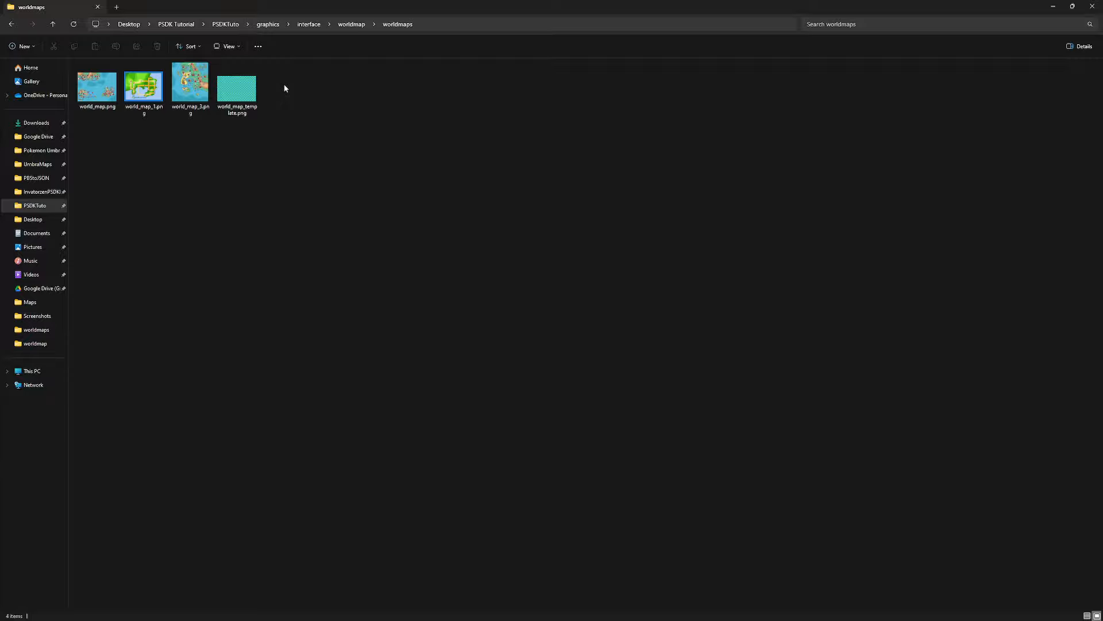
- Open world_map_template.png from the worldmaps folder in paint.net and select the entire image
{"action": "right_click", "coordinate": [241, 100]}
{"action": "mouse_move", "coordinate": [288, 139]}
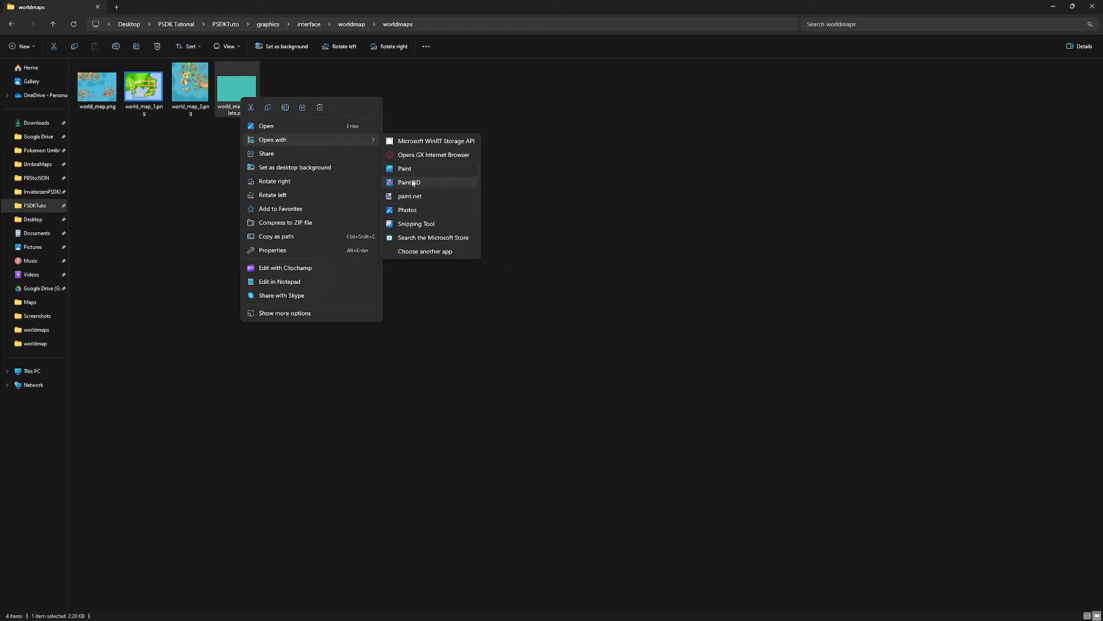
{"action": "left_click", "coordinate": [408, 197]}
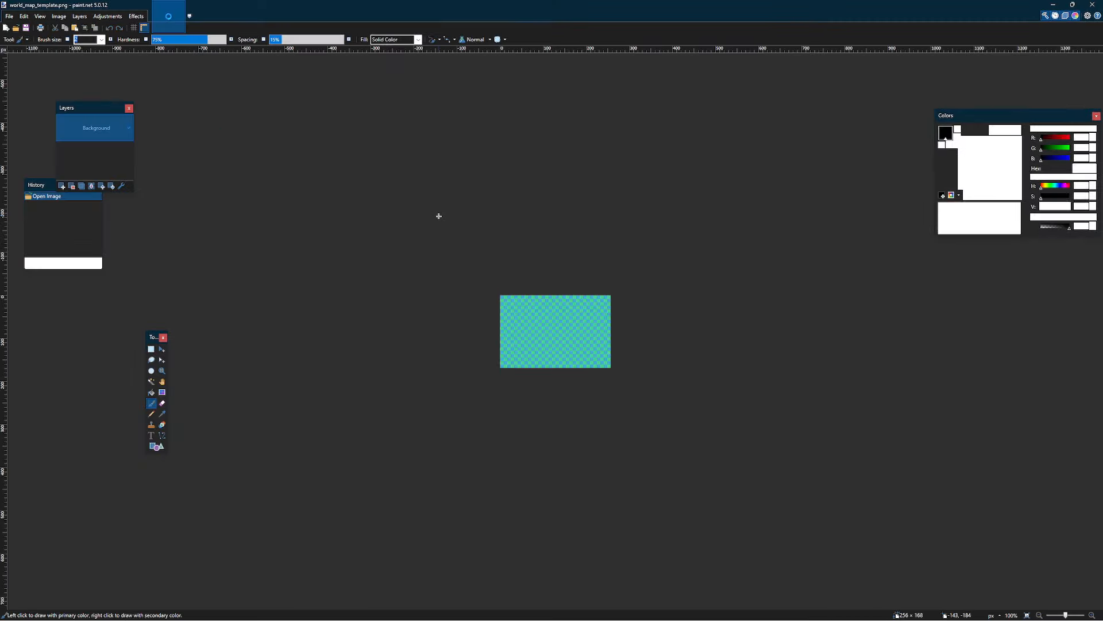
{"action": "key", "text": "ctrl+a"}
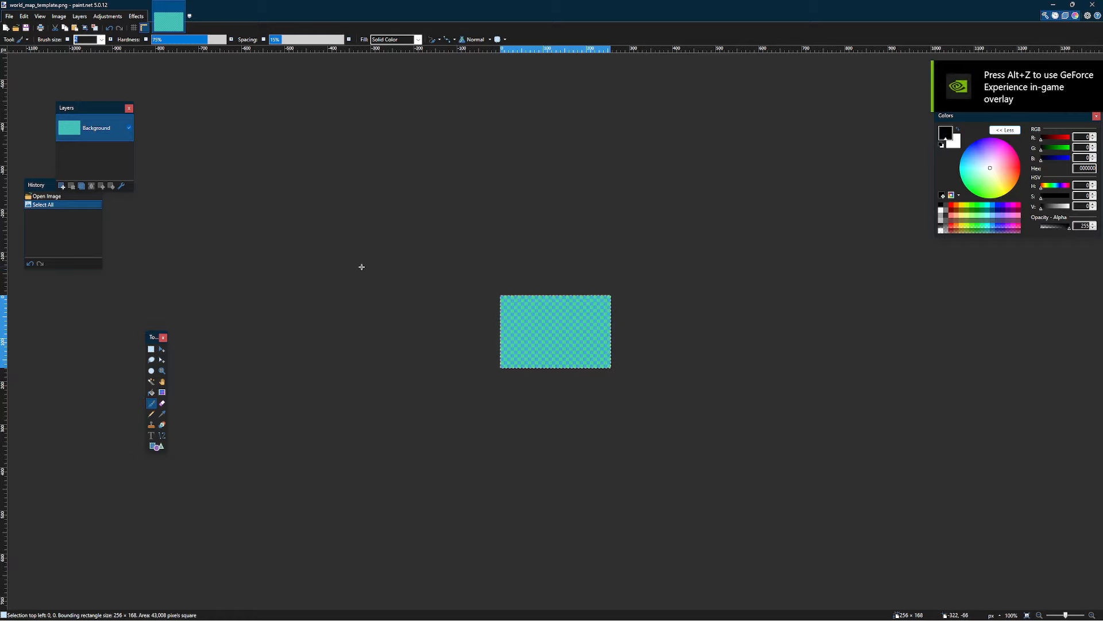
- Start a new image and set its width to 432 pixels, calculated as 8 × 54 in Calculator
{"action": "key", "text": "ctrl+n"}
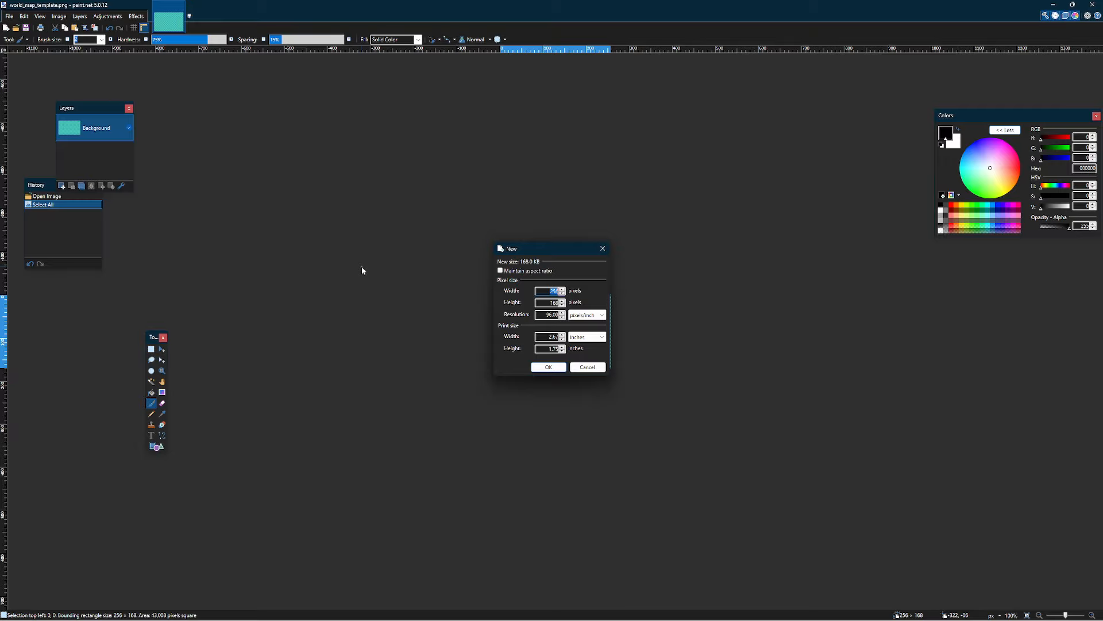
{"action": "key", "text": "super"}
{"action": "type", "text": "calc"}
{"action": "key", "text": "Return"}
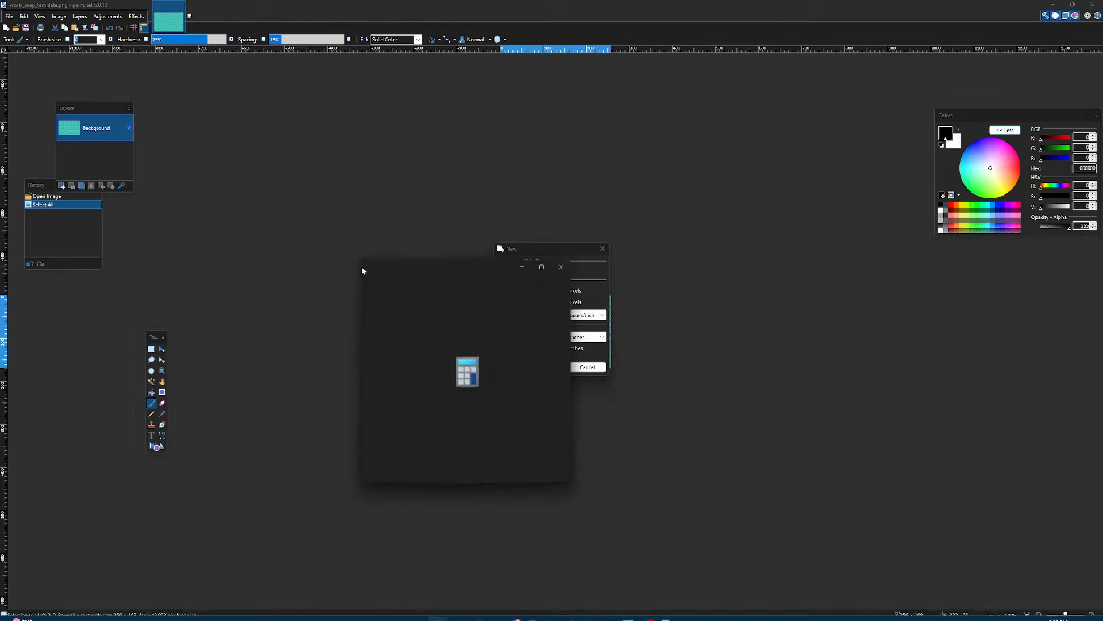
{"action": "type", "text": "54 ="}
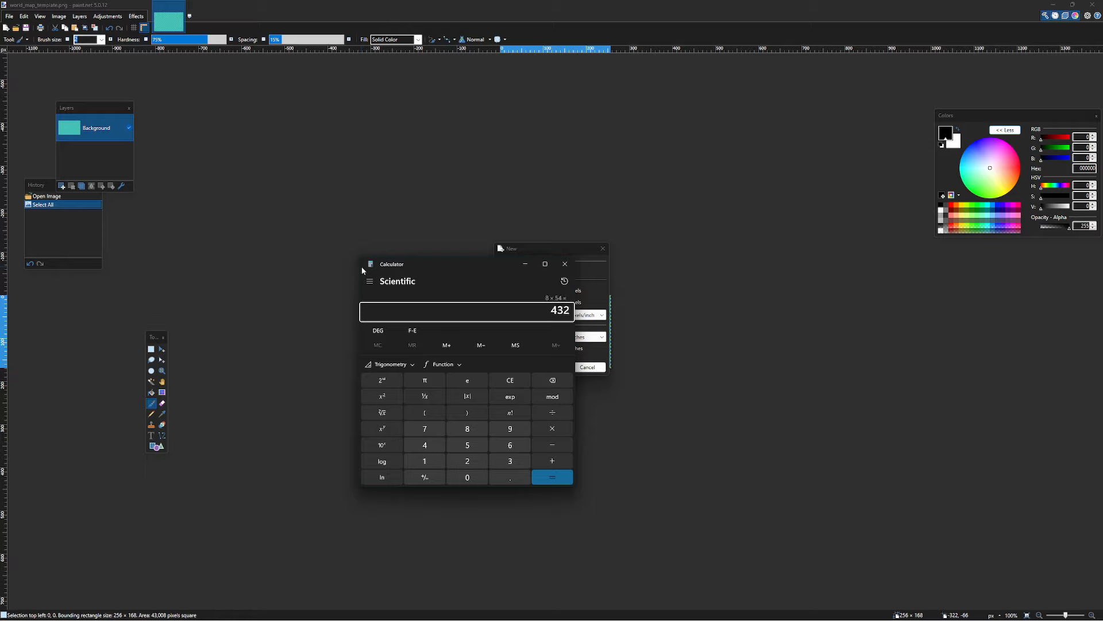
{"action": "left_click_drag", "start_coordinate": [362, 268], "coordinate": [197, 253]}
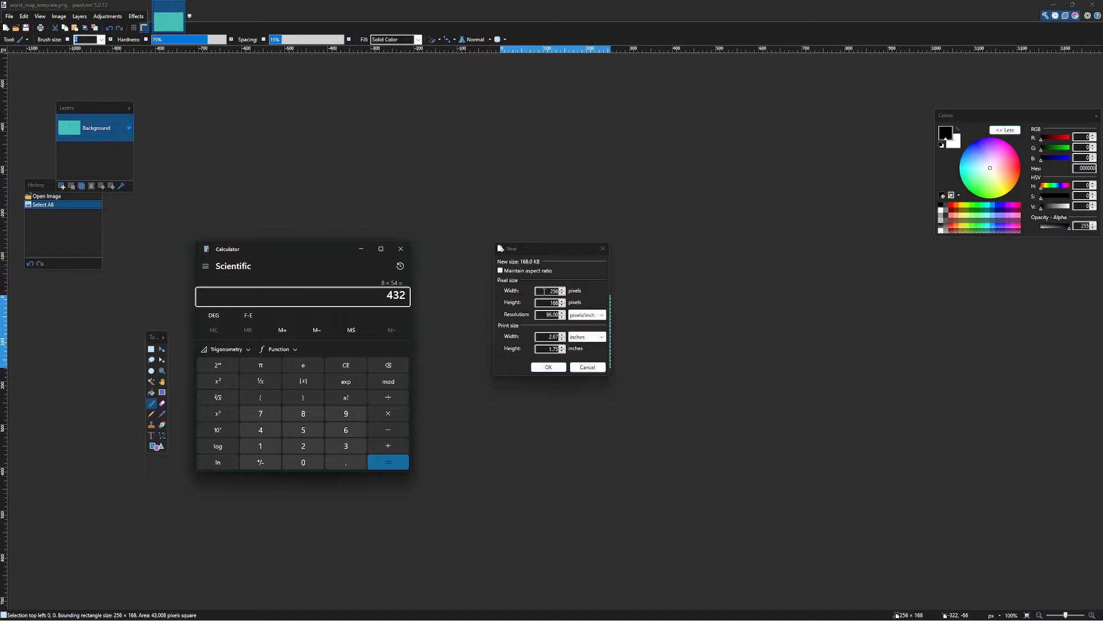
{"action": "left_click", "coordinate": [544, 291]}
{"action": "type", "text": "432"}
- Calculate 8 × 40 in Calculator and create the new image with a height of 320 pixels
{"action": "left_click", "coordinate": [666, 610]}
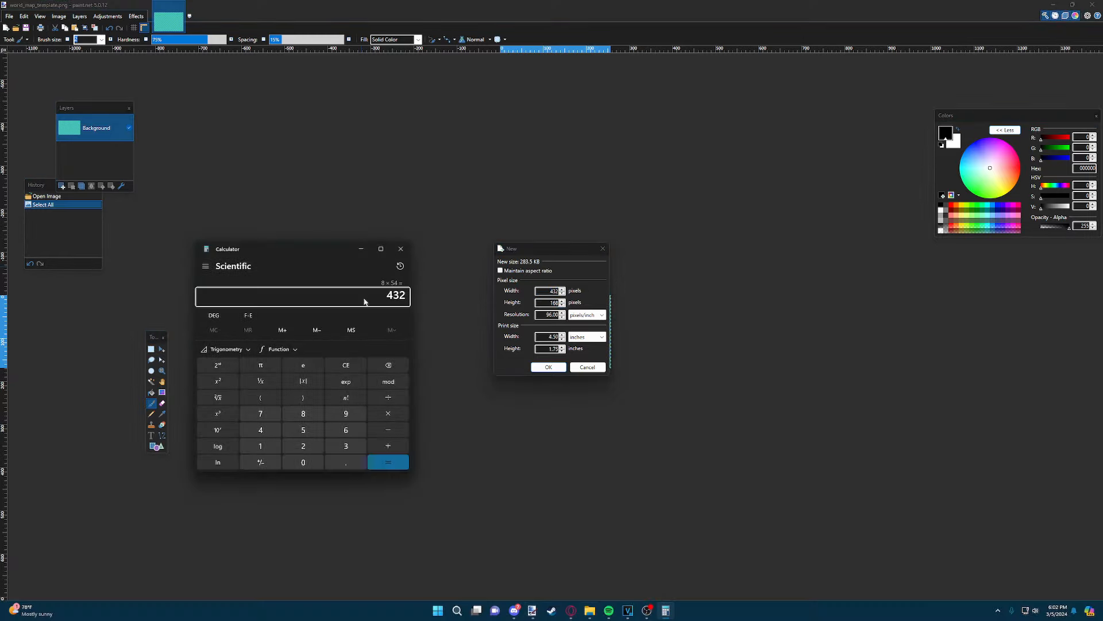
{"action": "left_click", "coordinate": [345, 369]}
{"action": "type", "text": "40"}
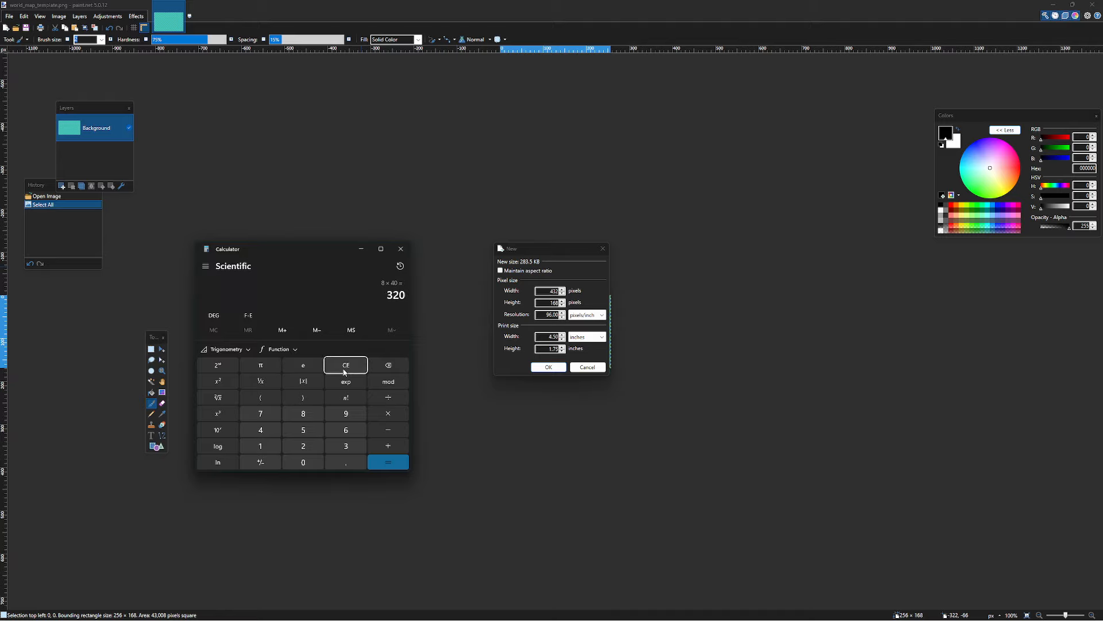
{"action": "left_click", "coordinate": [551, 303]}
{"action": "type", "text": "320"}
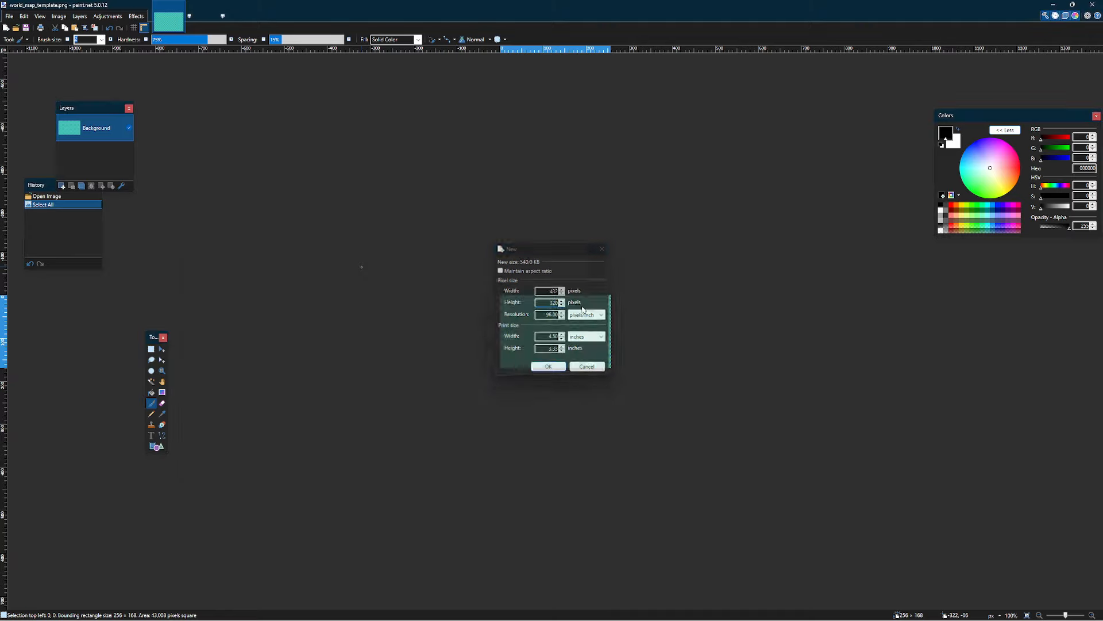
{"action": "key", "text": "Return"}
- Paste the checkered template into the upper-left corner of the blank 432 × 320 image
{"action": "left_click", "coordinate": [169, 20]}
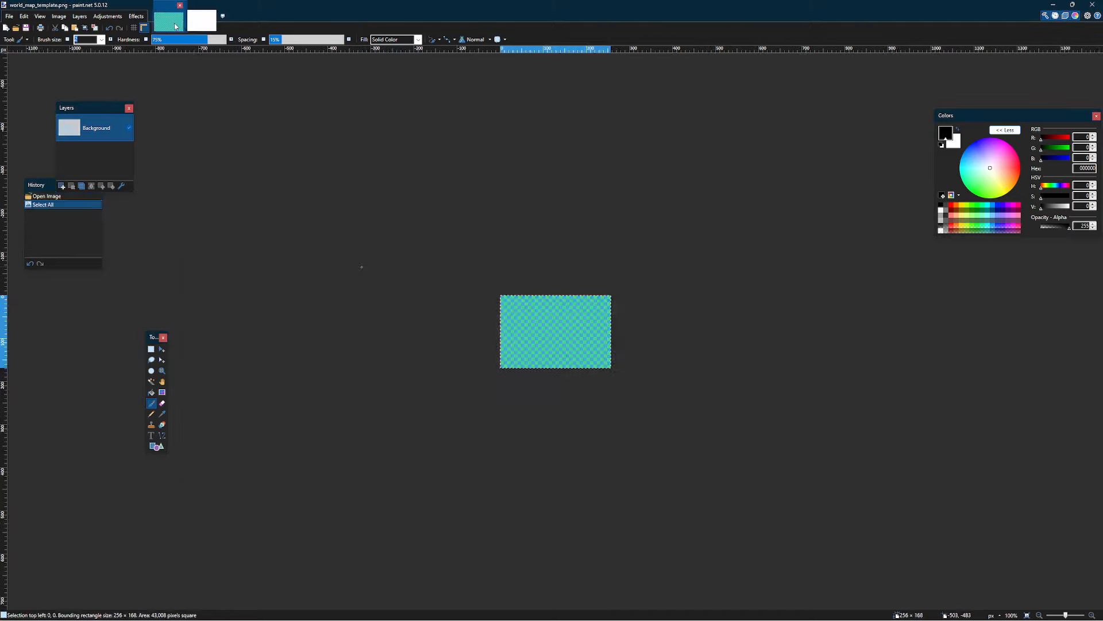
{"action": "left_click", "coordinate": [202, 20]}
{"action": "left_click", "coordinate": [168, 21]}
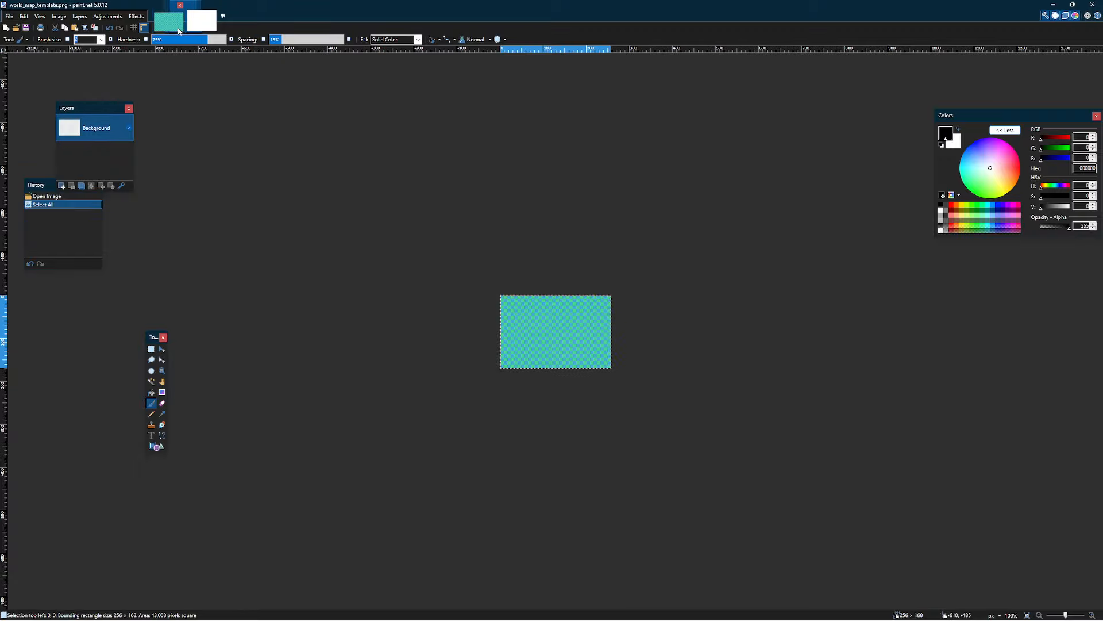
{"action": "left_click", "coordinate": [201, 23]}
{"action": "key", "text": "ctrl+v"}
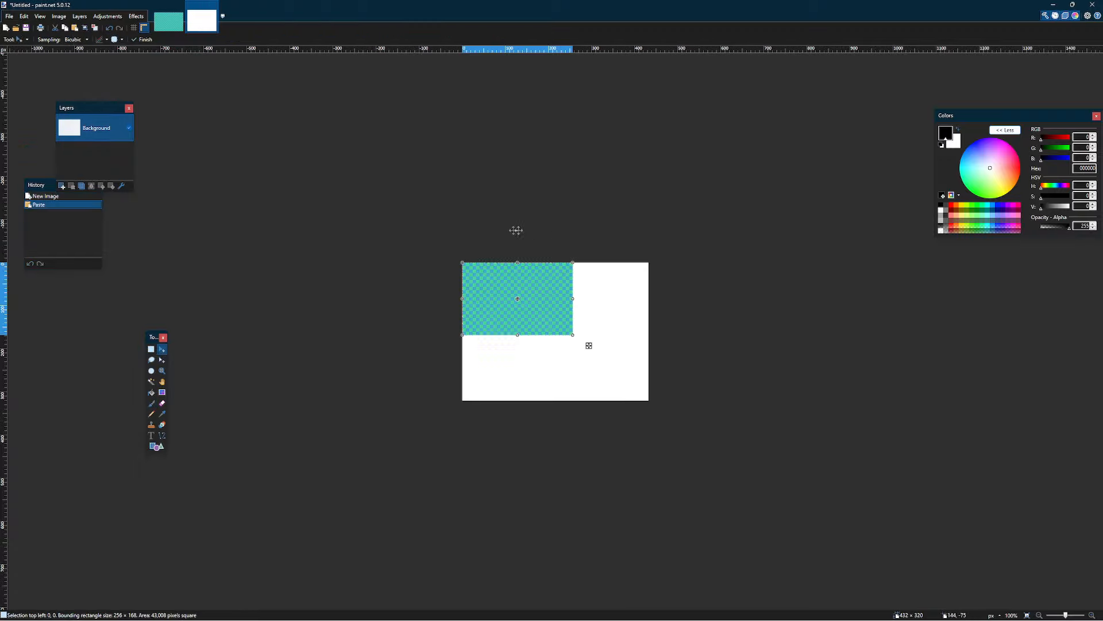
- Paste a second template copy and align it flush against the first one's right edge, at x 256, y 0
{"action": "scroll", "coordinate": [580, 311], "scroll_direction": "up", "scroll_amount": 3, "text": "ctrl"}
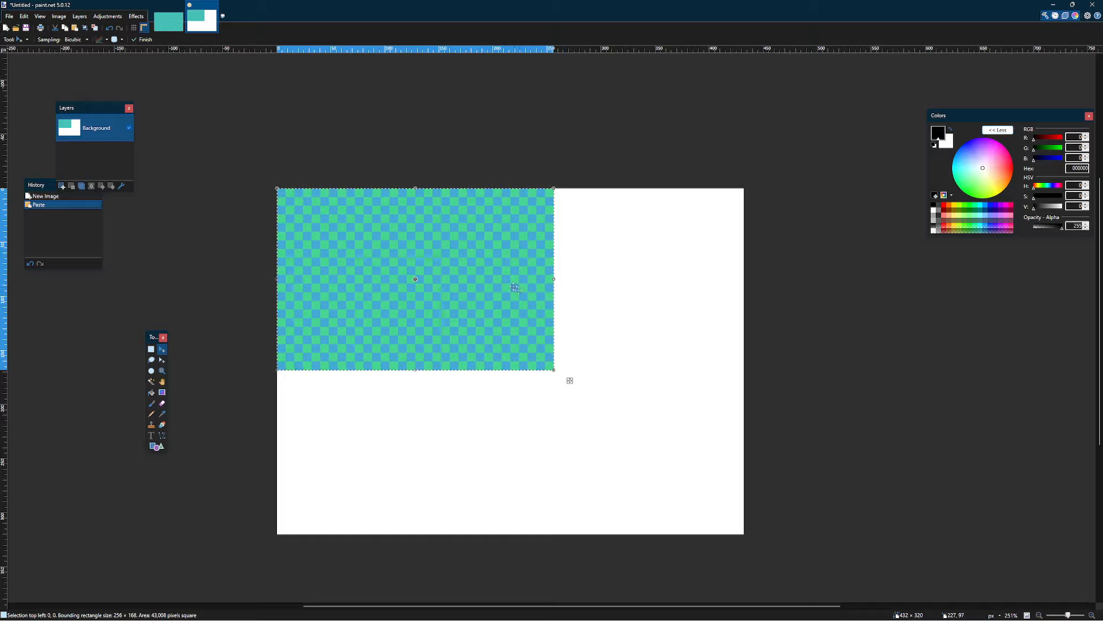
{"action": "key", "text": "ctrl+v"}
{"action": "left_click_drag", "start_coordinate": [570, 378], "coordinate": [858, 397]}
{"action": "scroll", "coordinate": [558, 170], "scroll_direction": "up", "scroll_amount": 2, "text": "ctrl"}
{"action": "scroll", "coordinate": [561, 188], "scroll_direction": "up", "scroll_amount": 1, "text": "ctrl"}
{"action": "left_click_drag", "start_coordinate": [620, 247], "coordinate": [557, 213]}
{"action": "scroll", "coordinate": [588, 205], "scroll_direction": "up", "scroll_amount": 2, "text": "ctrl"}
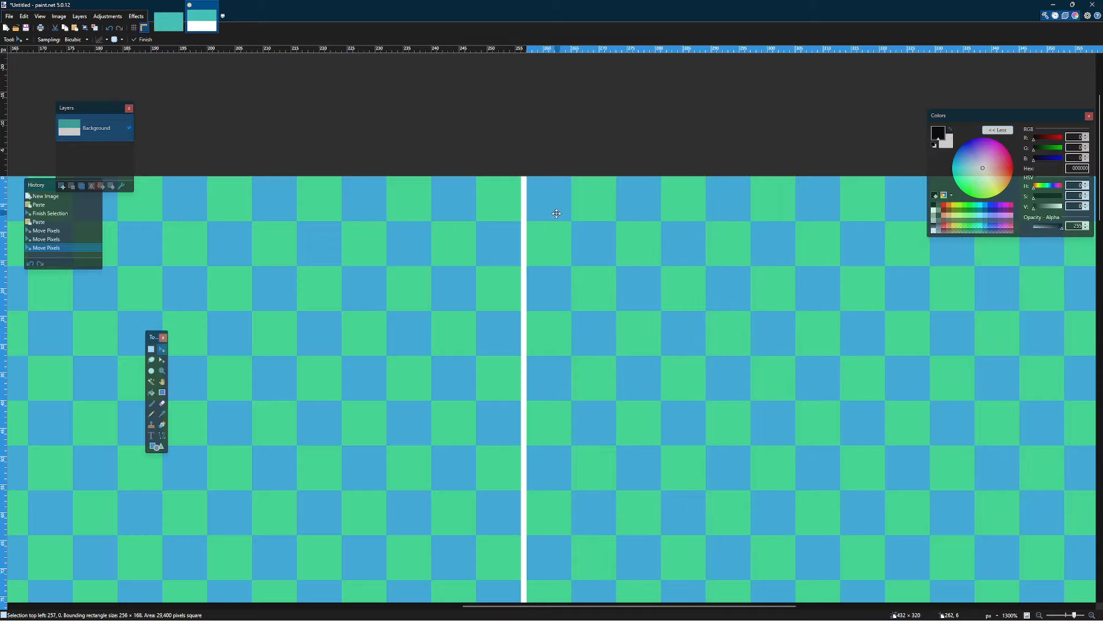
{"action": "left_click_drag", "start_coordinate": [553, 213], "coordinate": [550, 214]}
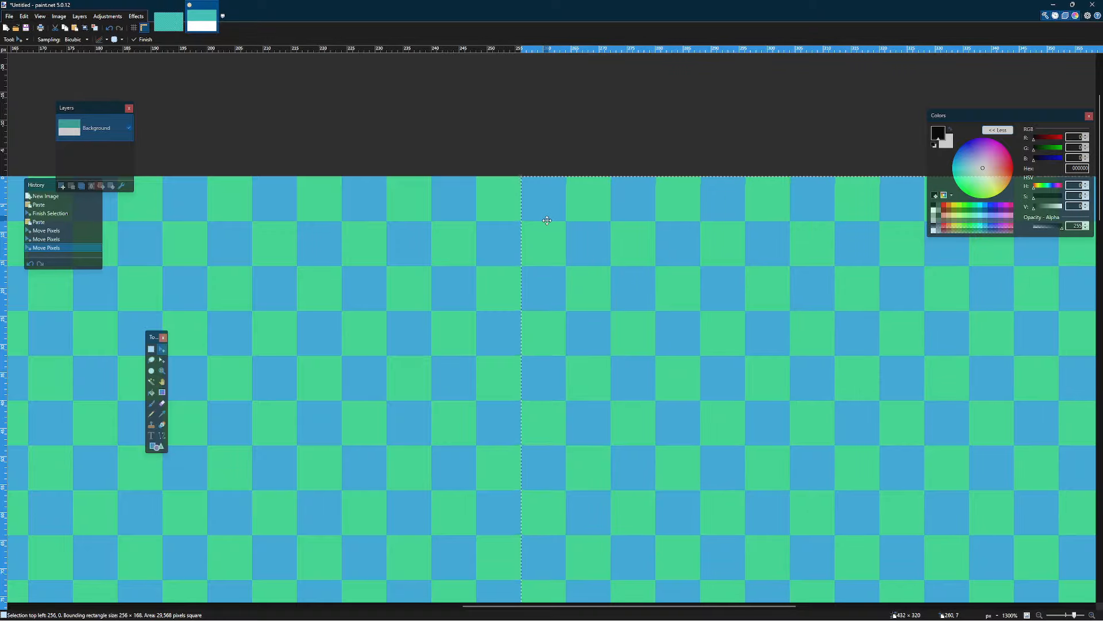
- Select the full-width checkered band, 432 × 168 pixels, and paste a copy of it
{"action": "key", "text": "s"}
{"action": "scroll", "coordinate": [490, 220], "scroll_direction": "down", "scroll_amount": 3}
{"action": "scroll", "coordinate": [489, 220], "scroll_direction": "down", "scroll_amount": 5, "text": "ctrl"}
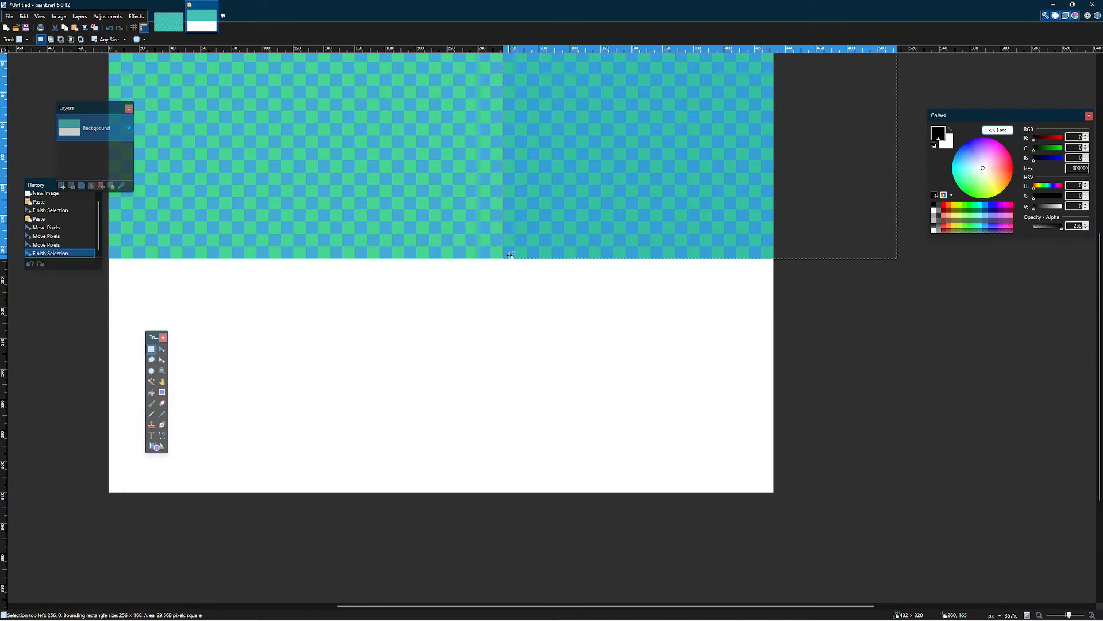
{"action": "left_click_drag", "start_coordinate": [434, 205], "coordinate": [106, 55], "text": "ctrl"}
{"action": "key", "text": "ctrl+c"}
{"action": "key", "text": "ctrl+v"}
- Move the pasted band to x 0, y 160 so it fills the lower area and continues the checkered pattern
{"action": "left_click_drag", "start_coordinate": [263, 163], "coordinate": [262, 419]}
{"action": "scroll", "coordinate": [81, 312], "scroll_direction": "up", "scroll_amount": 5, "text": "ctrl"}
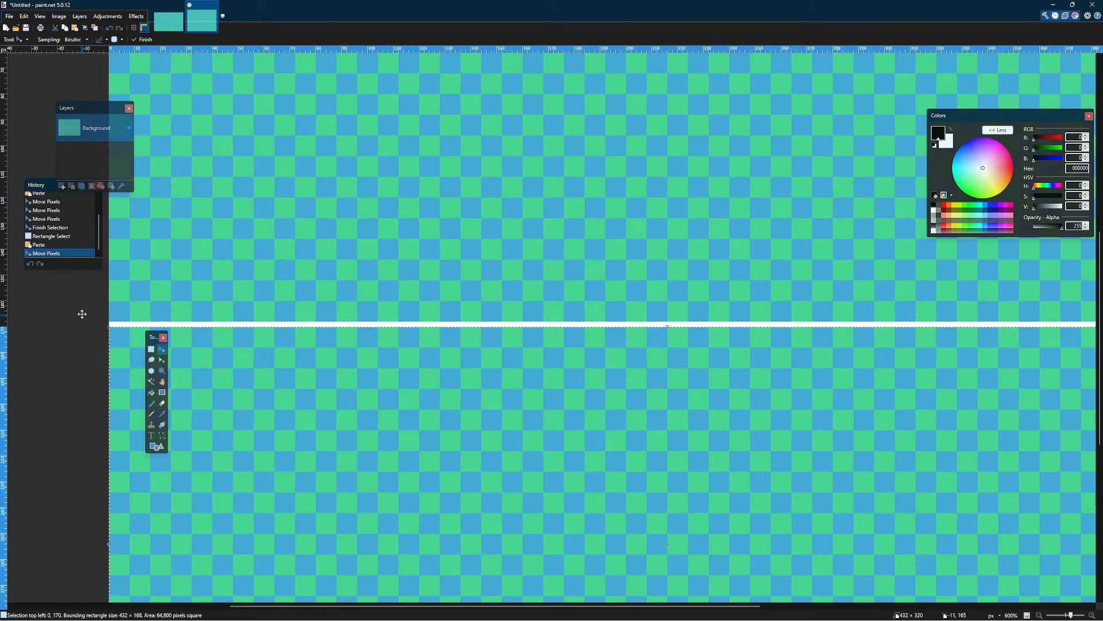
{"action": "left_click_drag", "start_coordinate": [150, 342], "coordinate": [35, 369]}
{"action": "left_click_drag", "start_coordinate": [155, 374], "coordinate": [154, 356]}
{"action": "key", "text": "Up"}
{"action": "key", "text": "Up"}
{"action": "key", "text": "Up"}
{"action": "key", "text": "Up"}
{"action": "key", "text": "Up"}
{"action": "key", "text": "Up"}
{"action": "key", "text": "Up"}
{"action": "key", "text": "Up"}
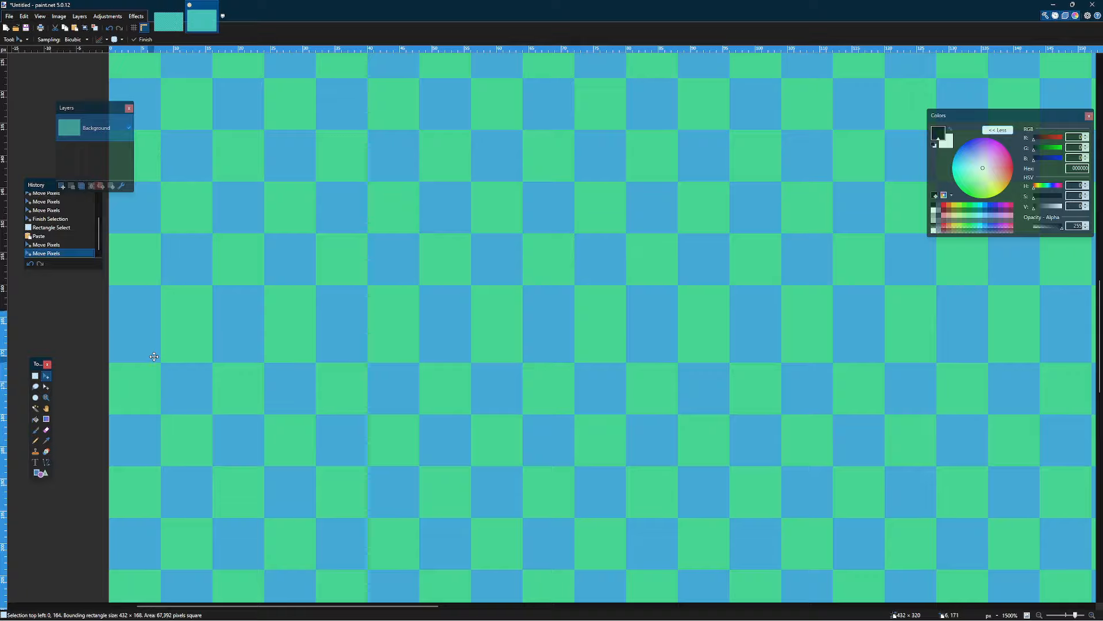
{"action": "key", "text": "Up"}
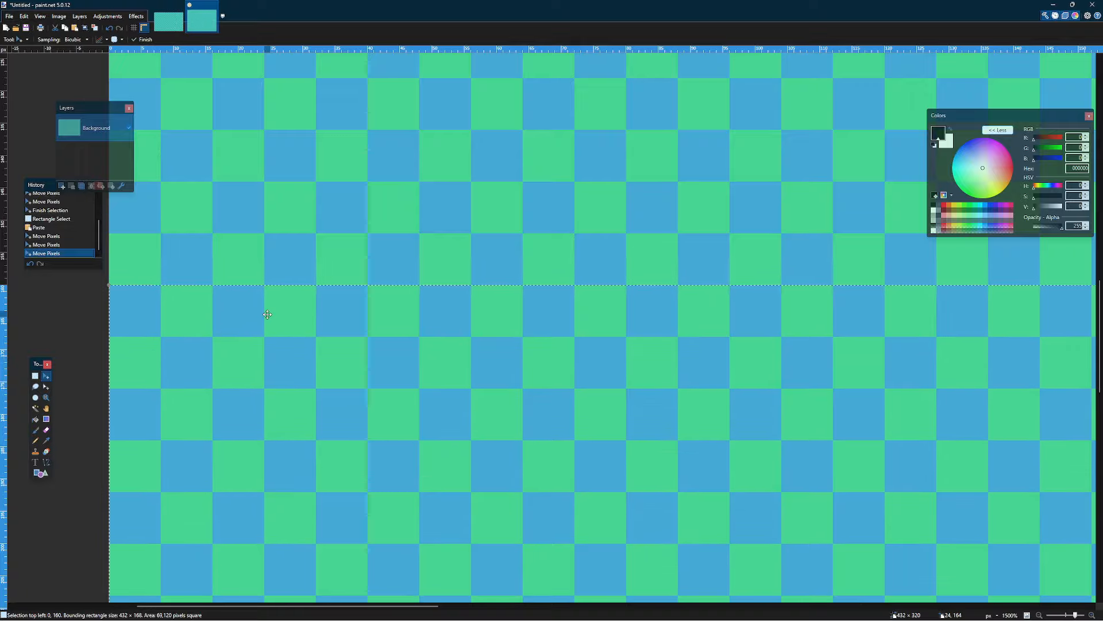
- Finish placing the band and clear the selection on the completed checkered grid
{"action": "scroll", "coordinate": [294, 250], "scroll_direction": "down", "scroll_amount": 7, "text": "ctrl"}
{"action": "key", "text": "s"}
{"action": "left_click", "coordinate": [475, 368]}
{"action": "scroll", "coordinate": [473, 357], "scroll_direction": "down", "scroll_amount": 2, "text": "ctrl"}
{"action": "scroll", "coordinate": [561, 210], "scroll_direction": "up", "scroll_amount": 1, "text": "ctrl"}
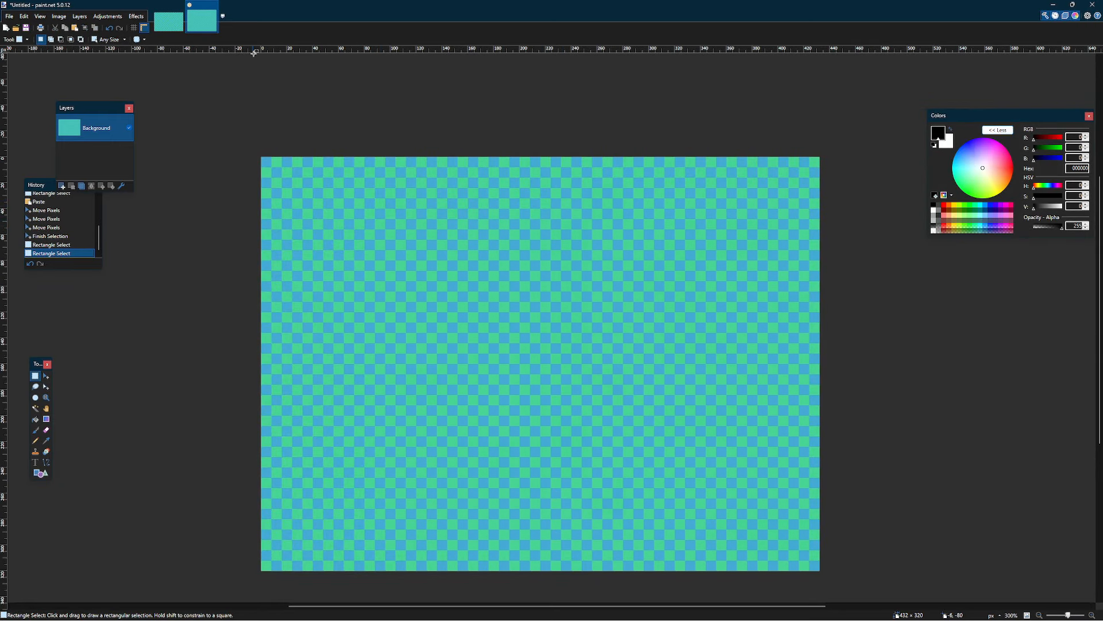
- Set the Background layer's opacity to 80 and recheck the value in its layer properties
{"action": "left_click", "coordinate": [127, 185]}
{"action": "key", "text": "Tab"}
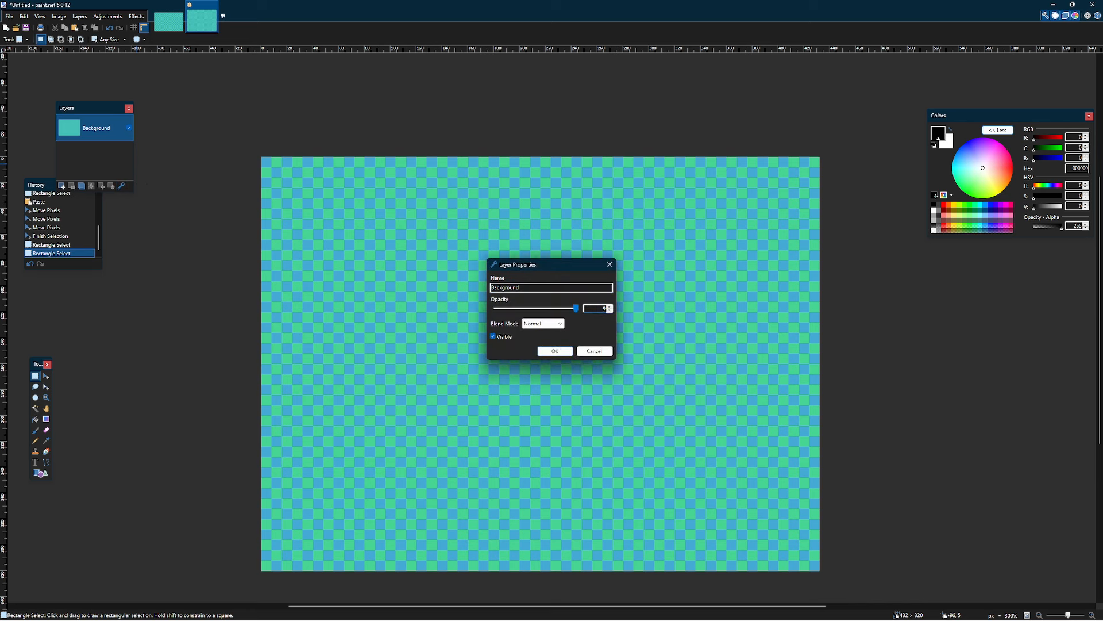
{"action": "type", "text": "80"}
{"action": "key", "text": "Return"}
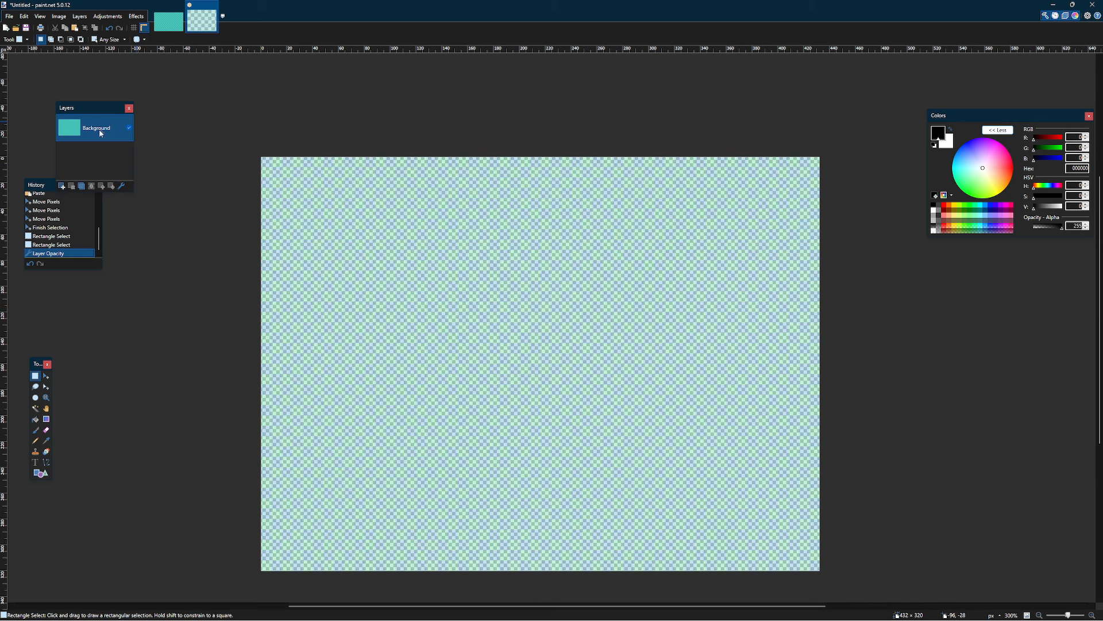
{"action": "left_click", "coordinate": [122, 186]}
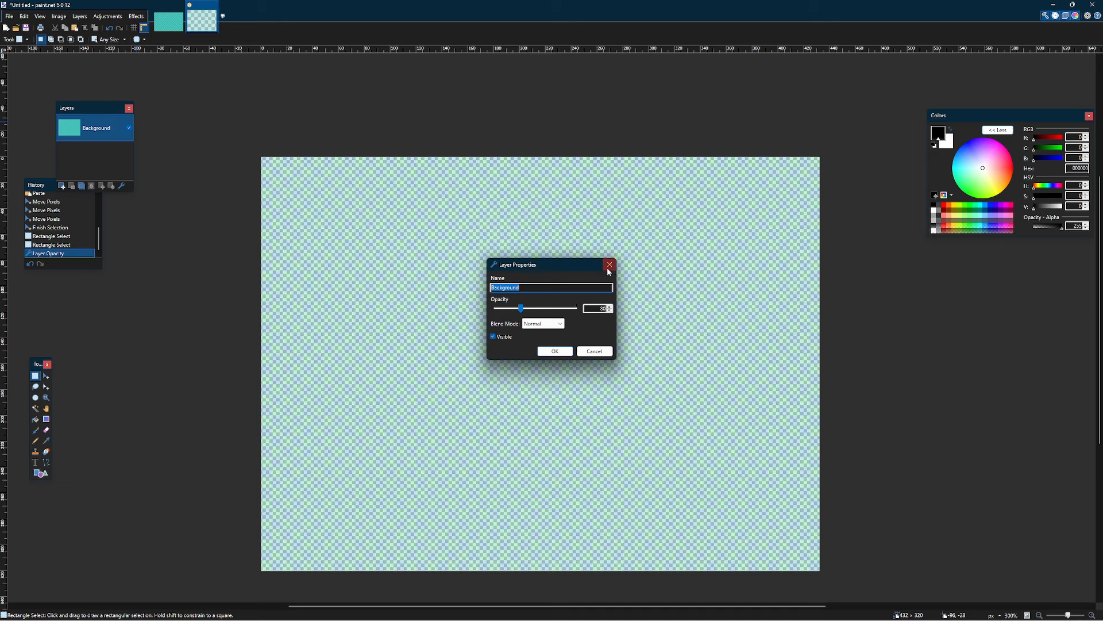
{"action": "left_click", "coordinate": [562, 351]}
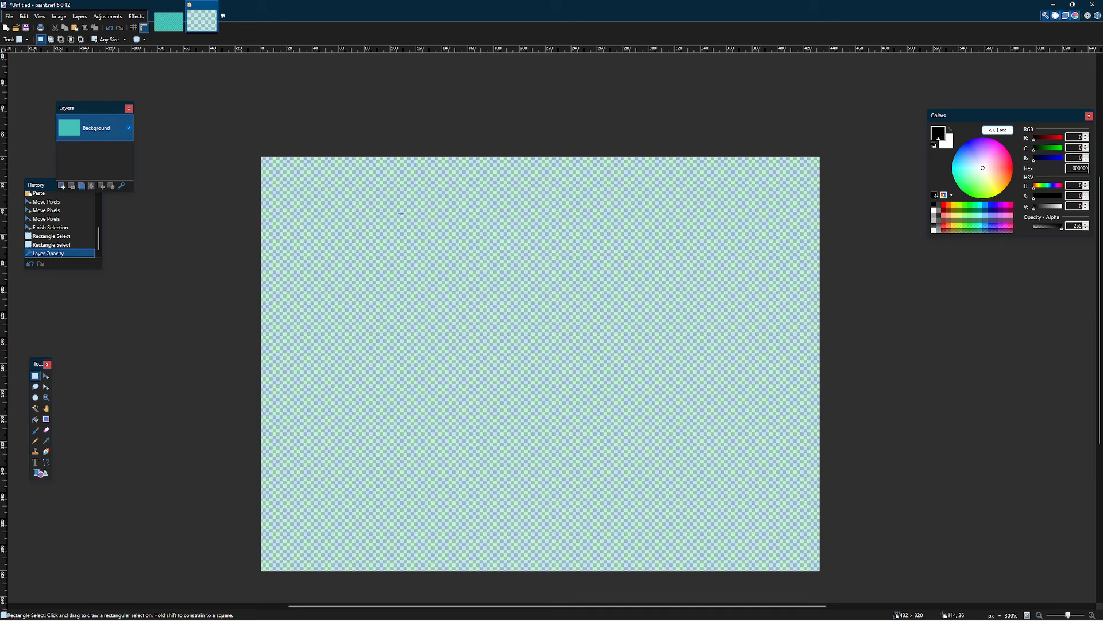
- Import world_map.png from the file browser as a new layer and move it beneath the checkered Background layer
{"action": "mouse_move", "coordinate": [480, 619]}
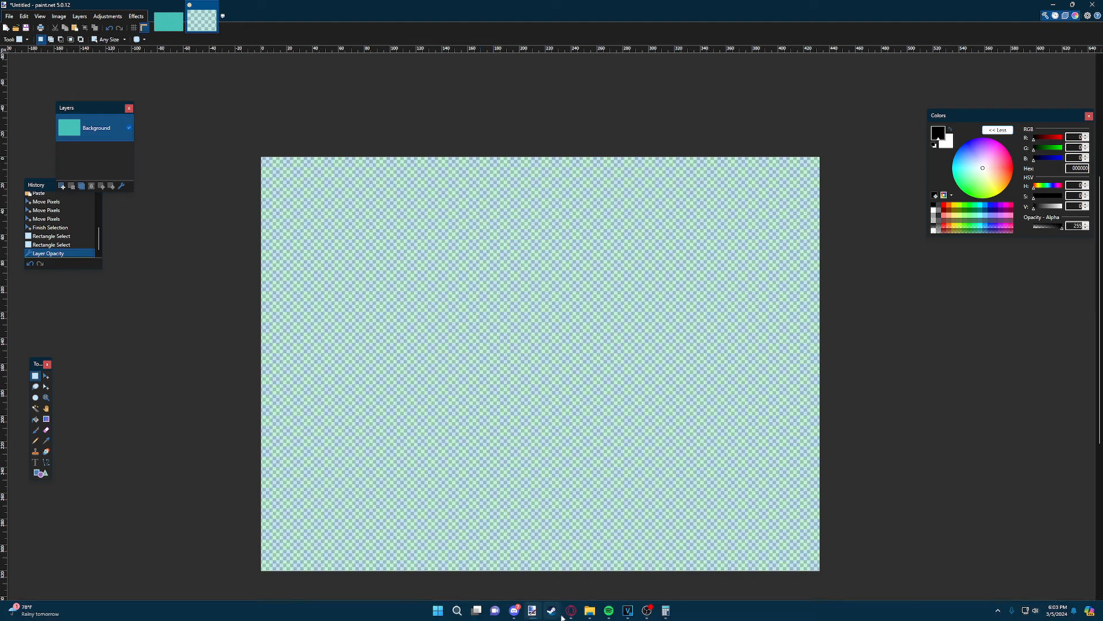
{"action": "left_click", "coordinate": [590, 611]}
{"action": "mouse_move", "coordinate": [98, 86]}
{"action": "left_mouse_down"}
{"action": "mouse_move", "coordinate": [596, 606]}
{"action": "mouse_move", "coordinate": [615, 609]}
{"action": "mouse_move", "coordinate": [586, 591]}
{"action": "mouse_move", "coordinate": [661, 608]}
{"action": "mouse_move", "coordinate": [532, 600]}
{"action": "mouse_move", "coordinate": [571, 564]}
{"action": "mouse_move", "coordinate": [525, 332]}
{"action": "left_mouse_up"}
{"action": "left_click", "coordinate": [542, 354]}
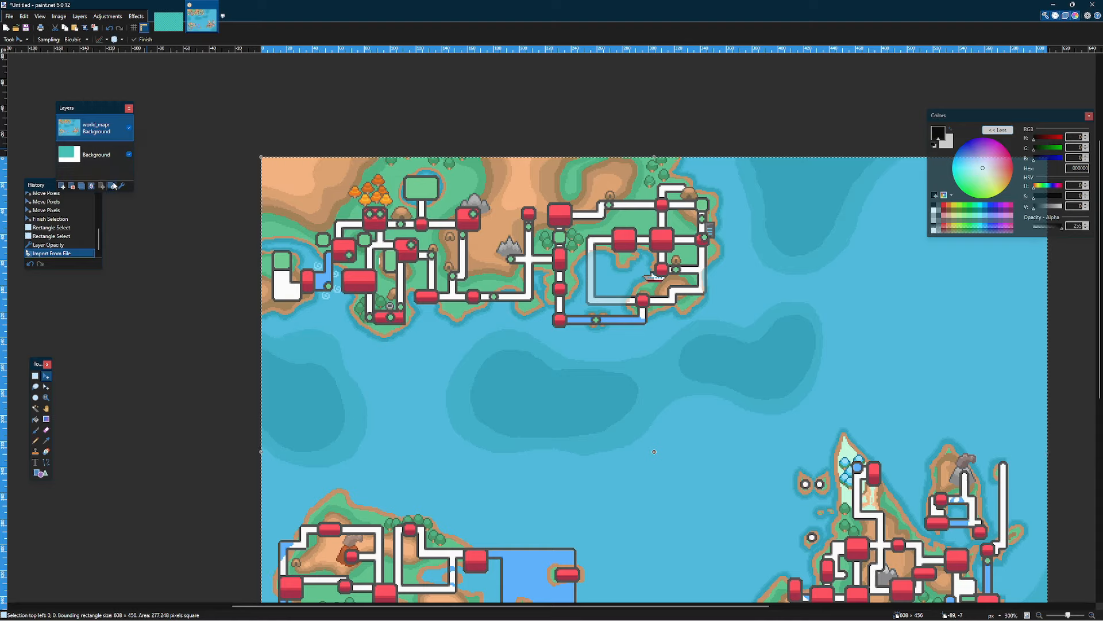
{"action": "left_click", "coordinate": [112, 185]}
{"action": "key", "text": "s"}
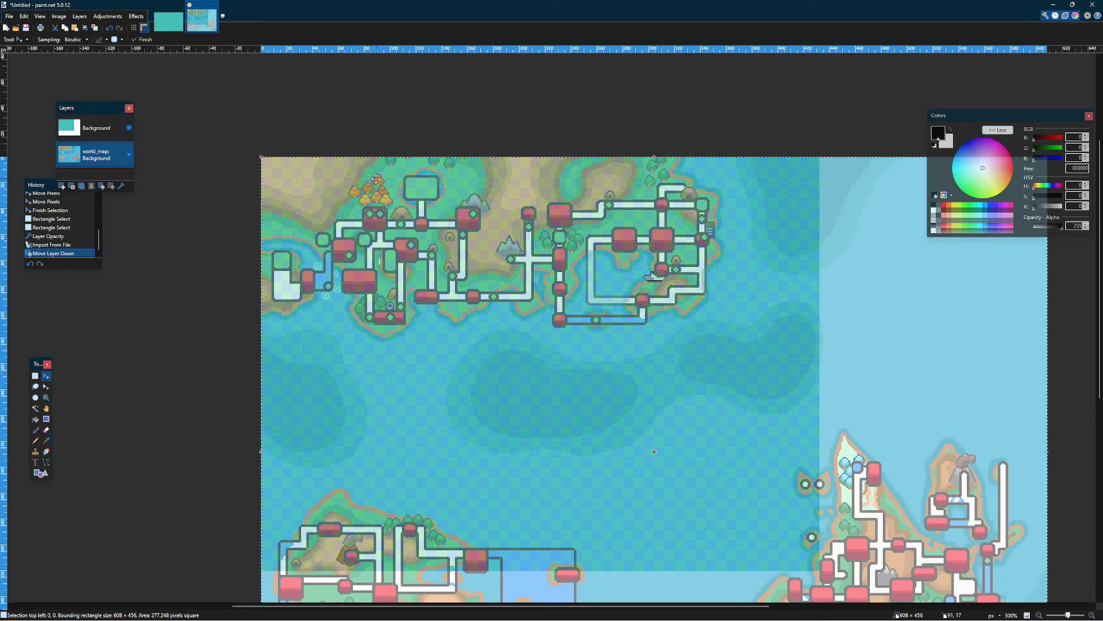
{"action": "scroll", "coordinate": [282, 160], "scroll_direction": "up", "scroll_amount": 4, "text": "ctrl"}
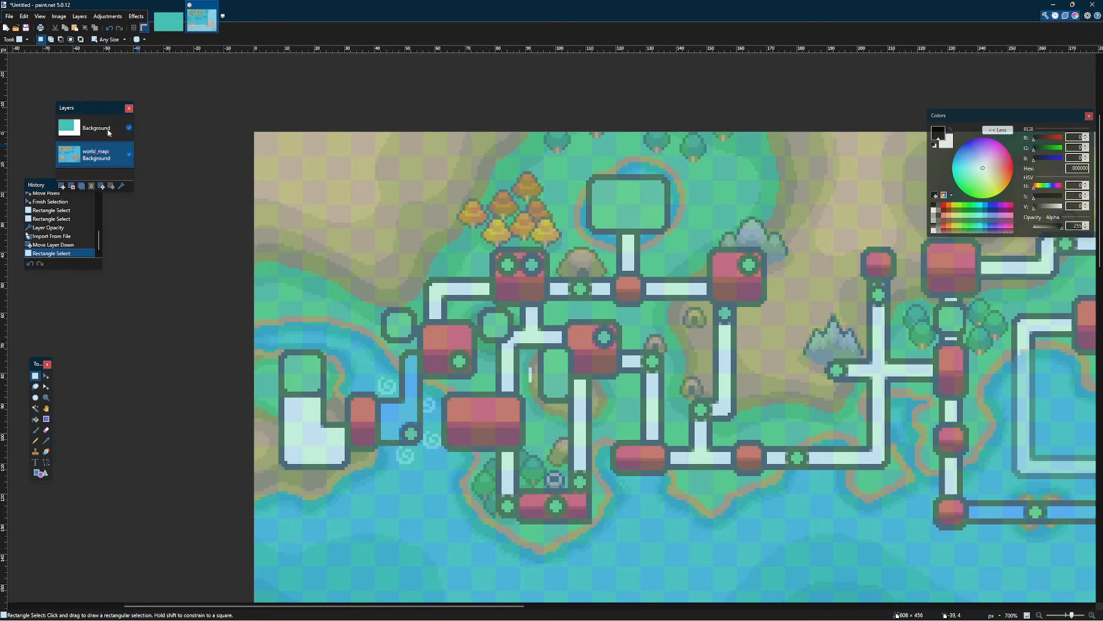
{"action": "left_click", "coordinate": [109, 133]}
{"action": "left_click", "coordinate": [121, 185]}
{"action": "left_click", "coordinate": [524, 311]}
{"action": "mouse_move", "coordinate": [524, 310]}
{"action": "left_mouse_down"}
{"action": "mouse_move", "coordinate": [546, 310]}
{"action": "mouse_move", "coordinate": [525, 308]}
{"action": "left_mouse_up"}
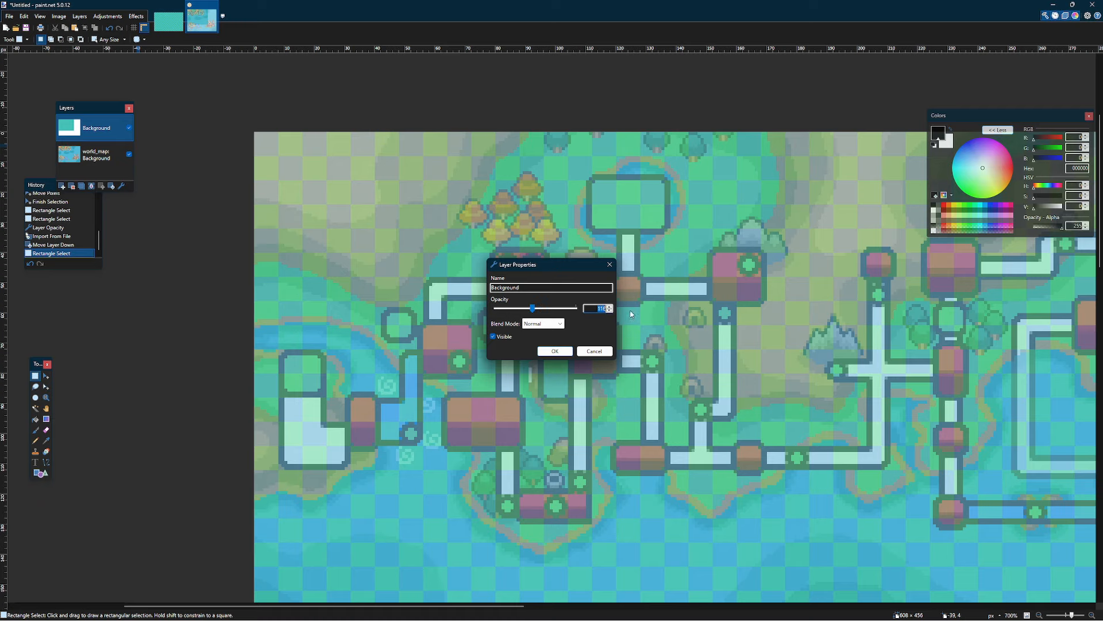
{"action": "key", "text": "Escape"}
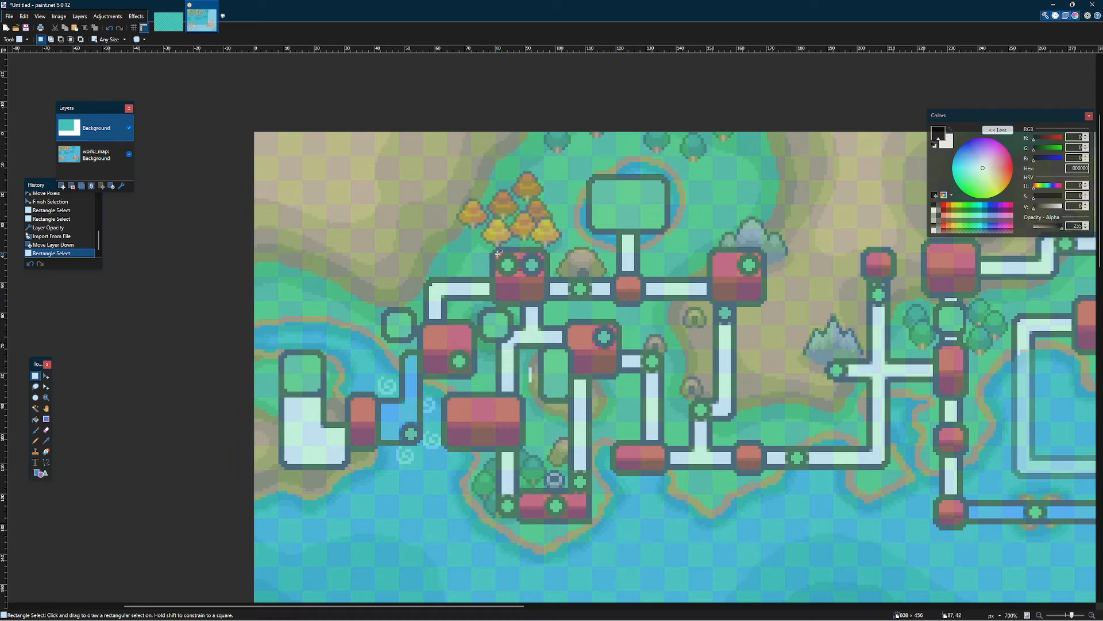
- Examine how the map fits the grid by selecting single 8 × 8 pixel squares, including 64, 48 and 56, 48 on the route
{"action": "scroll", "coordinate": [259, 145], "scroll_direction": "up", "scroll_amount": 3, "text": "ctrl"}
{"action": "left_click_drag", "start_coordinate": [256, 134], "coordinate": [376, 253]}
{"action": "scroll", "coordinate": [425, 282], "scroll_direction": "down", "scroll_amount": 3}
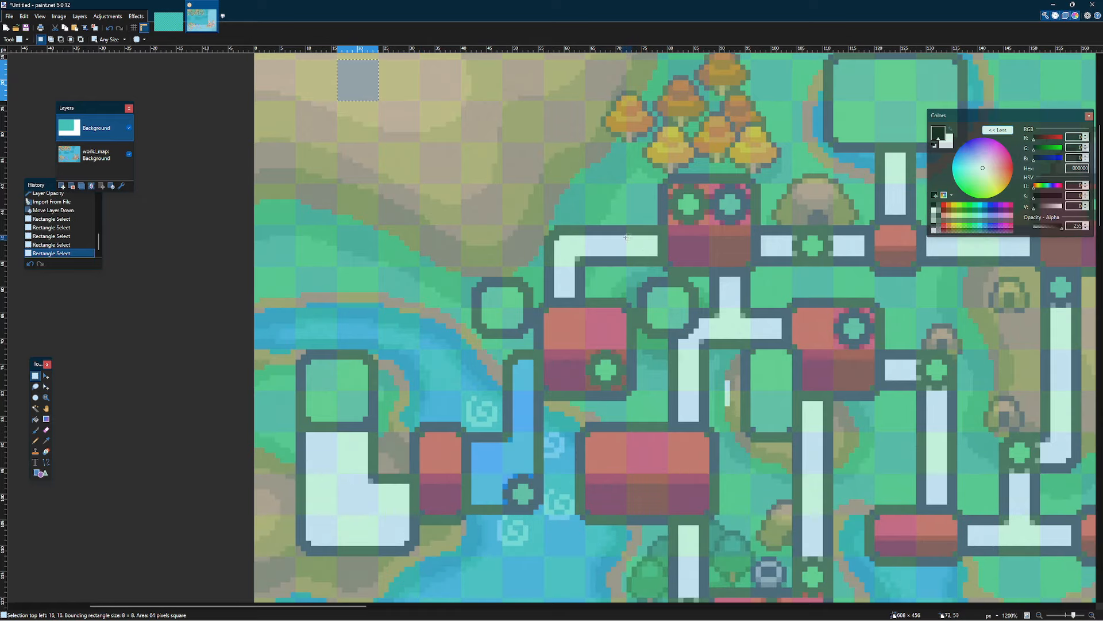
{"action": "left_click_drag", "start_coordinate": [625, 227], "coordinate": [586, 265]}
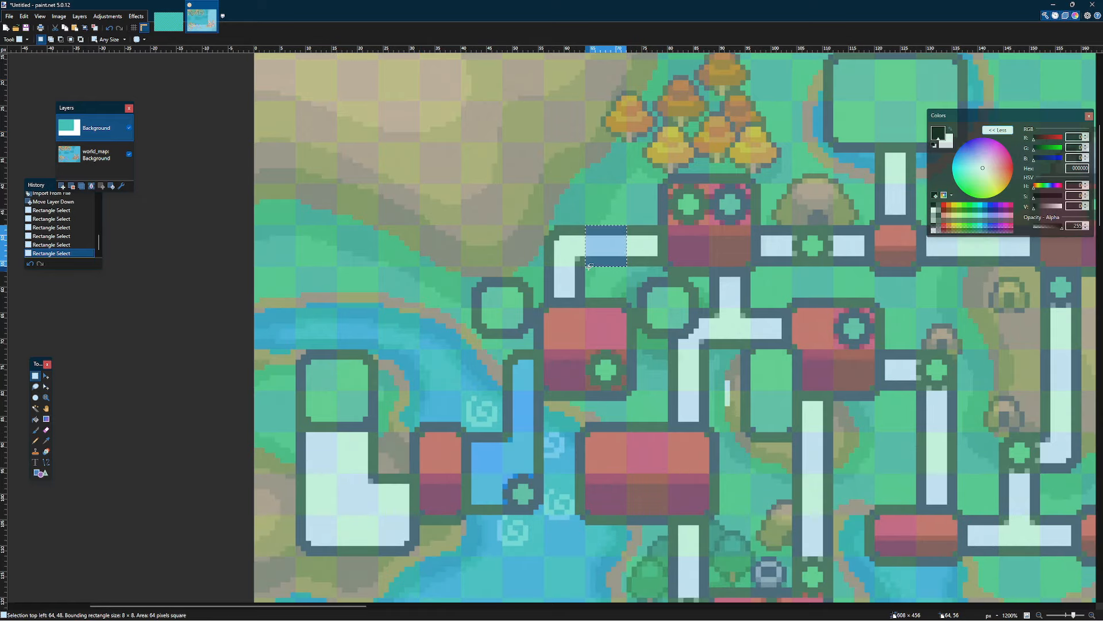
{"action": "left_click_drag", "start_coordinate": [585, 226], "coordinate": [546, 265]}
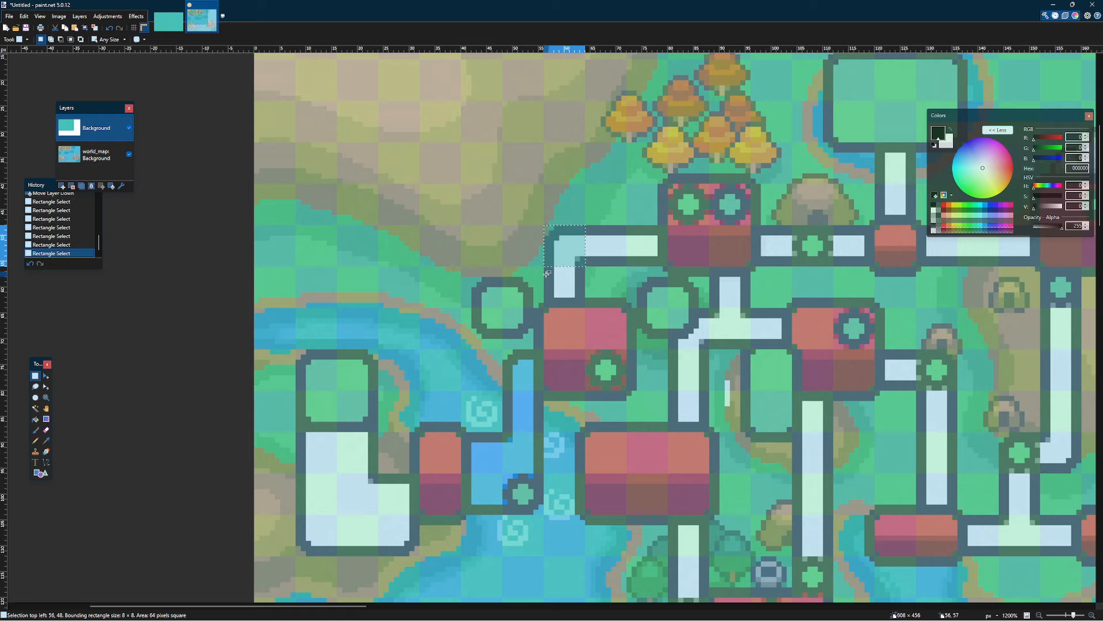
- Select further rectangles over the upper region's routes and town blocks to compare their sizes with the grid squares
{"action": "scroll", "coordinate": [548, 274], "scroll_direction": "down", "scroll_amount": 4, "text": "ctrl"}
{"action": "scroll", "coordinate": [720, 243], "scroll_direction": "up", "scroll_amount": 2, "text": "ctrl"}
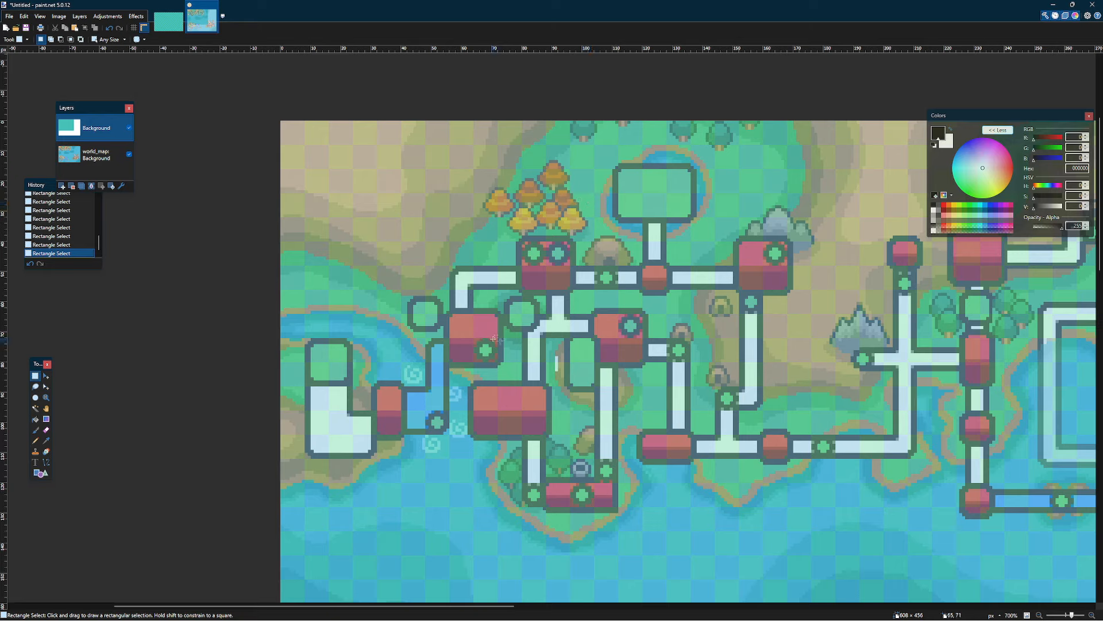
{"action": "left_click_drag", "start_coordinate": [590, 315], "coordinate": [571, 336]}
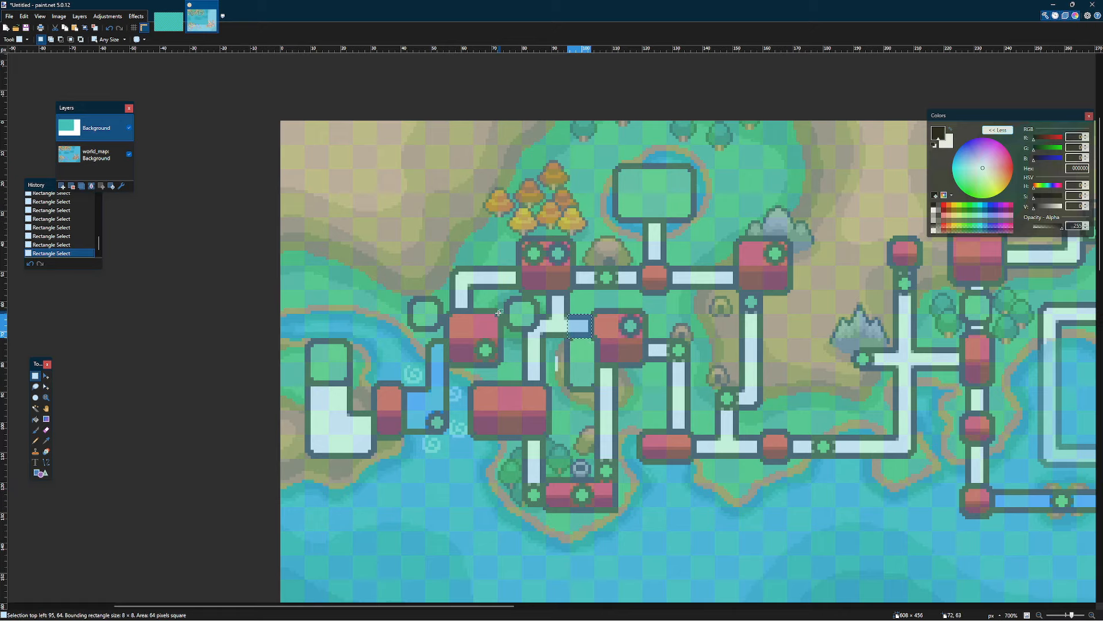
{"action": "left_click_drag", "start_coordinate": [499, 312], "coordinate": [476, 339]}
{"action": "left_click", "coordinate": [622, 308]}
{"action": "scroll", "coordinate": [585, 302], "scroll_direction": "down", "scroll_amount": 3}
{"action": "scroll", "coordinate": [584, 302], "scroll_direction": "up", "scroll_amount": 4, "text": "ctrl"}
{"action": "left_click_drag", "start_coordinate": [601, 297], "coordinate": [568, 274]}
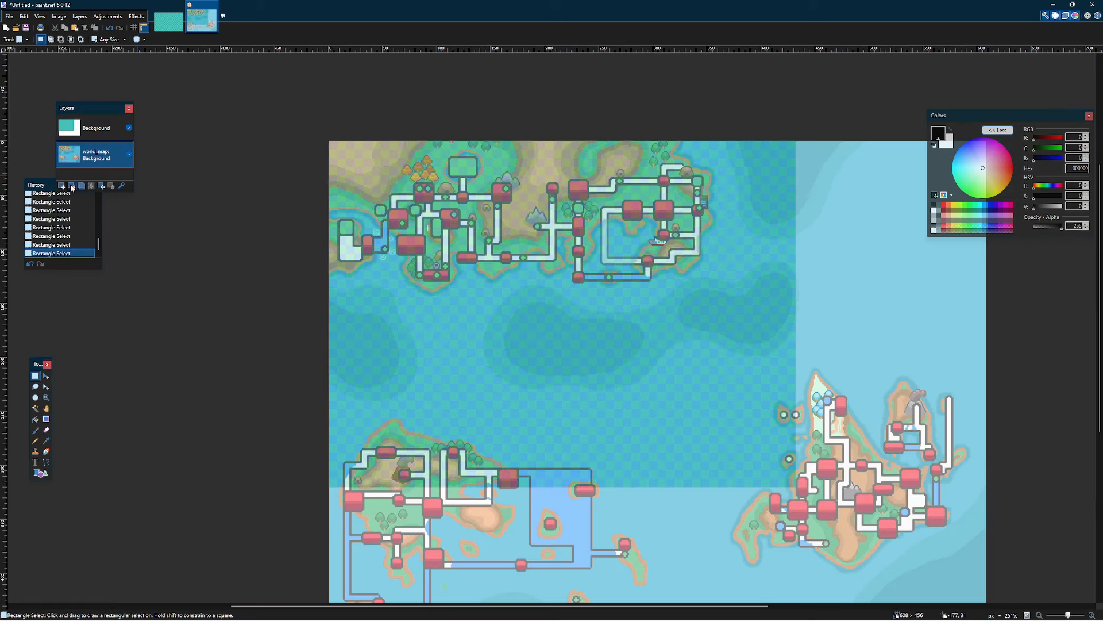
- Undo the recent rectangle selections back to the 8 × 8 square at 56, 48 on the route corner
{"action": "key", "text": "ctrl+z"}
{"action": "key", "text": "ctrl+z"}
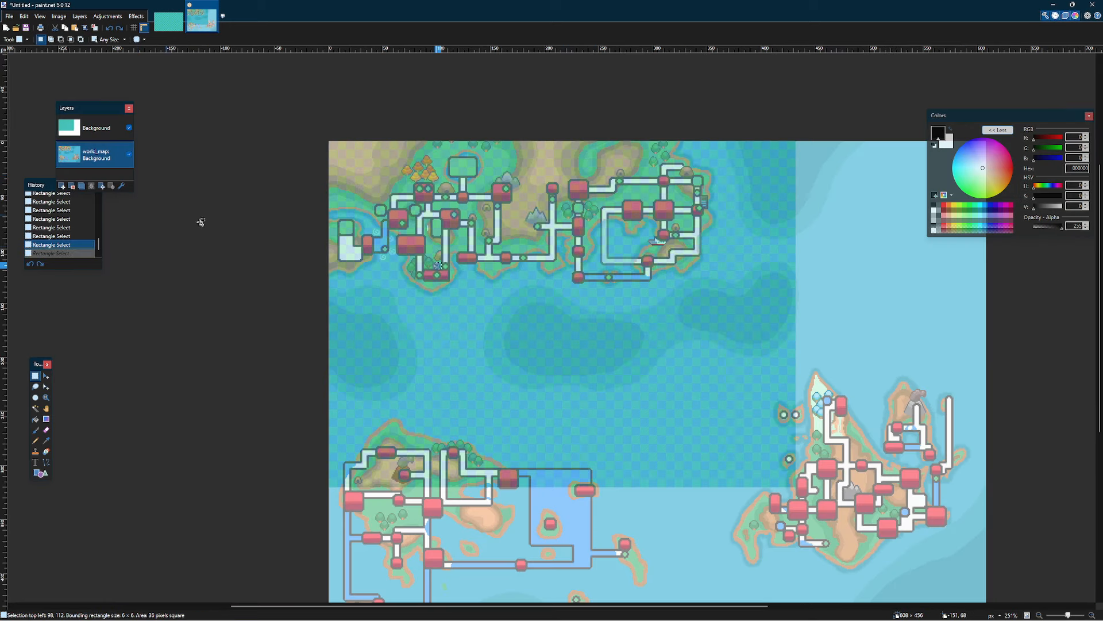
{"action": "key", "text": "ctrl+z"}
{"action": "key", "text": "ctrl+z"}
{"action": "key", "text": "ctrl+z"}
{"action": "key", "text": "ctrl+z"}
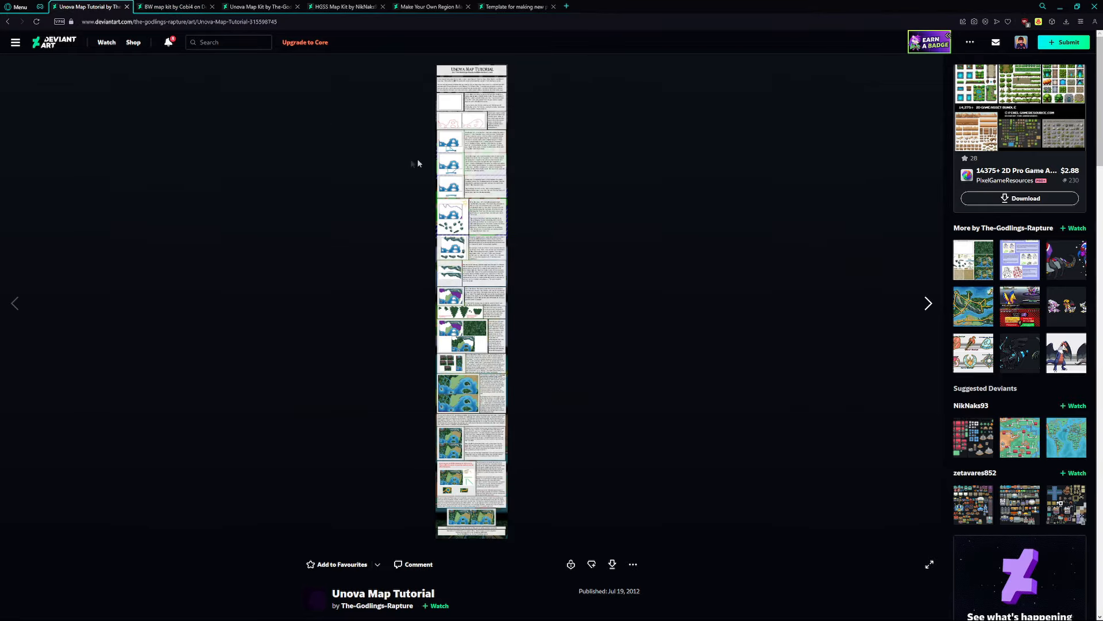
- Read through the Unova Map Tutorial on DeviantArt at full size, from the mountains to the coastline sections
{"action": "left_click", "coordinate": [463, 138]}
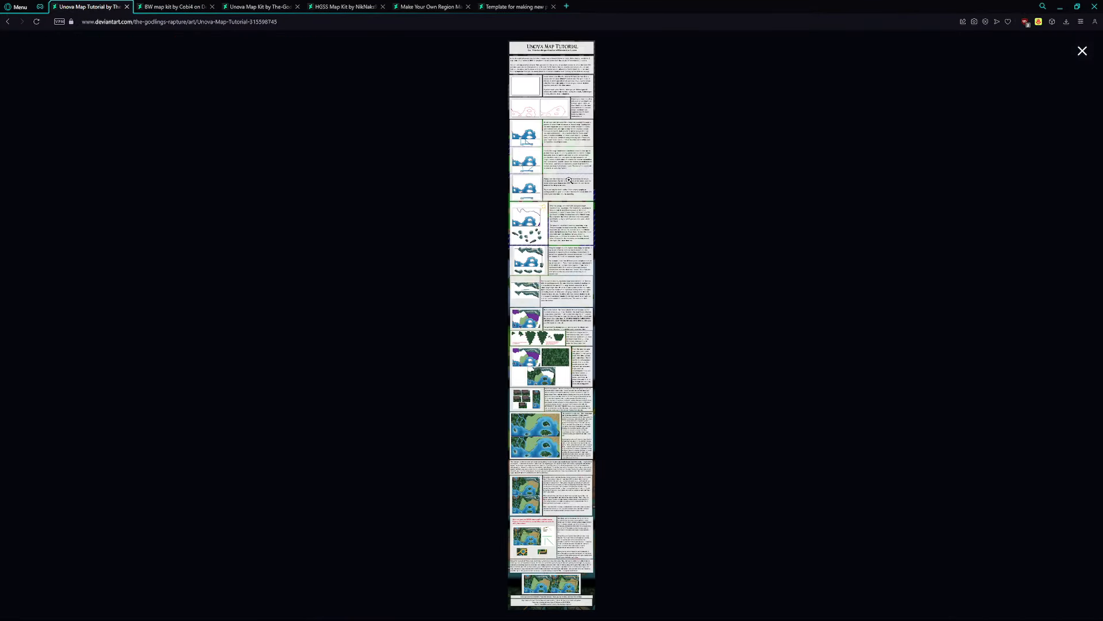
{"action": "left_click", "coordinate": [568, 180]}
{"action": "scroll", "coordinate": [515, 285], "scroll_direction": "down", "scroll_amount": 20}
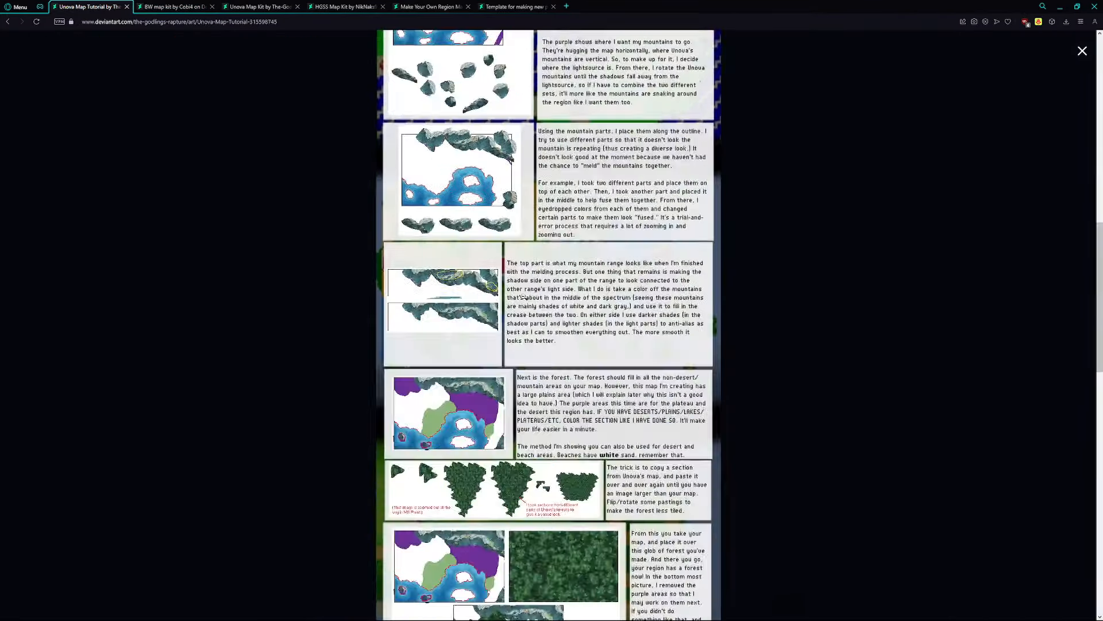
{"action": "scroll", "coordinate": [515, 284], "scroll_direction": "down", "scroll_amount": 5}
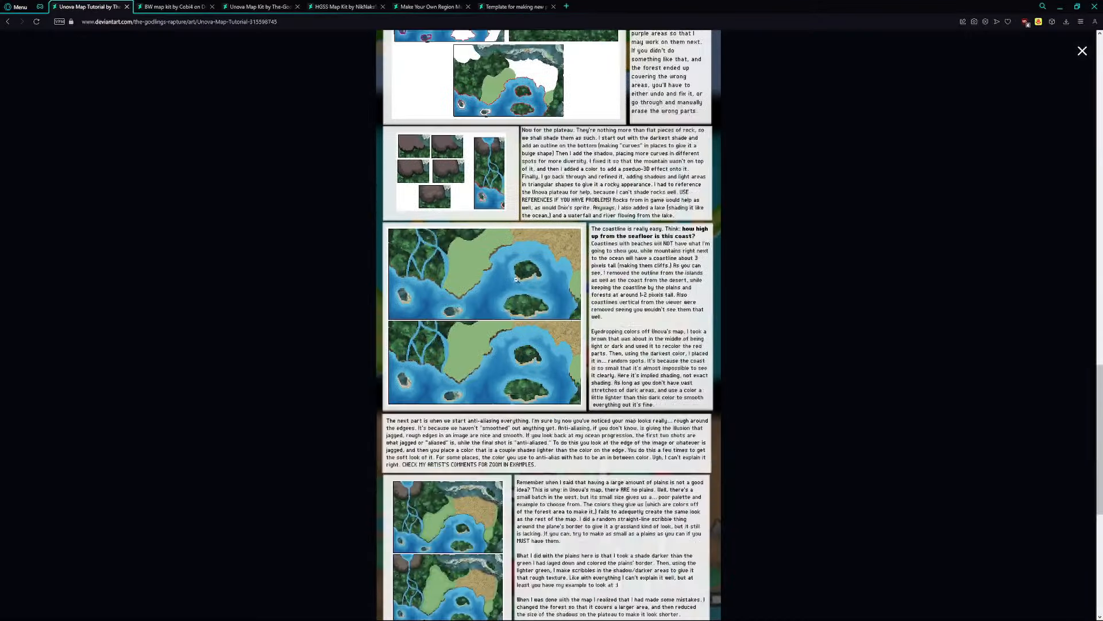
- Review the BW, Unova and HGSS map kits, the region map guide and the region map template, and return to paint.net
{"action": "left_click", "coordinate": [185, 6]}
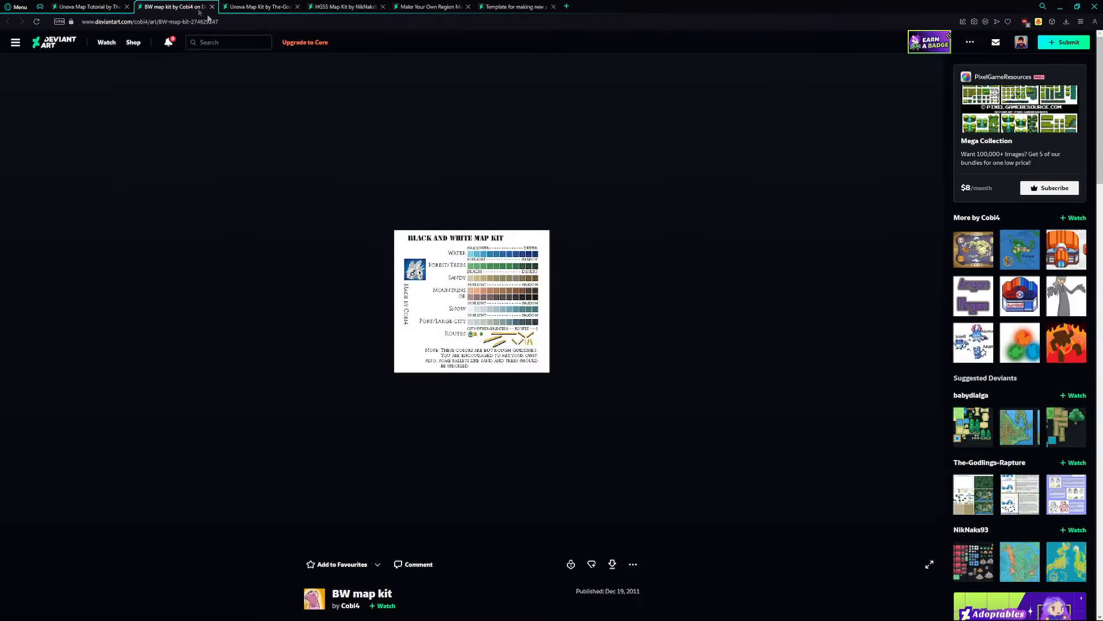
{"action": "left_click", "coordinate": [242, 4]}
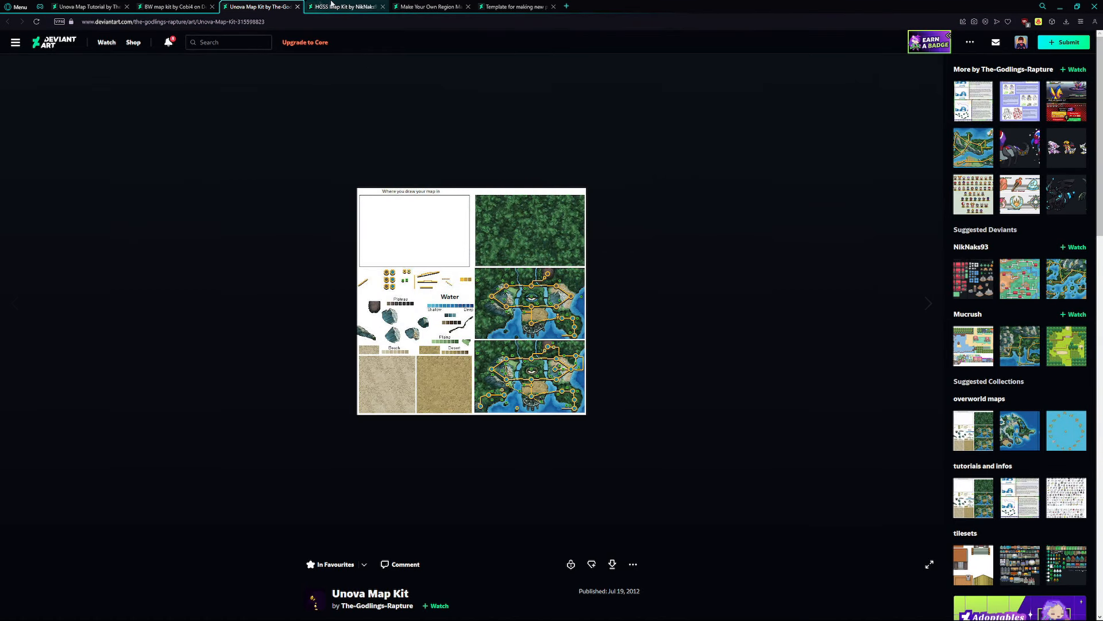
{"action": "left_click", "coordinate": [344, 6]}
{"action": "left_click", "coordinate": [429, 6]}
{"action": "left_click", "coordinate": [496, 6]}
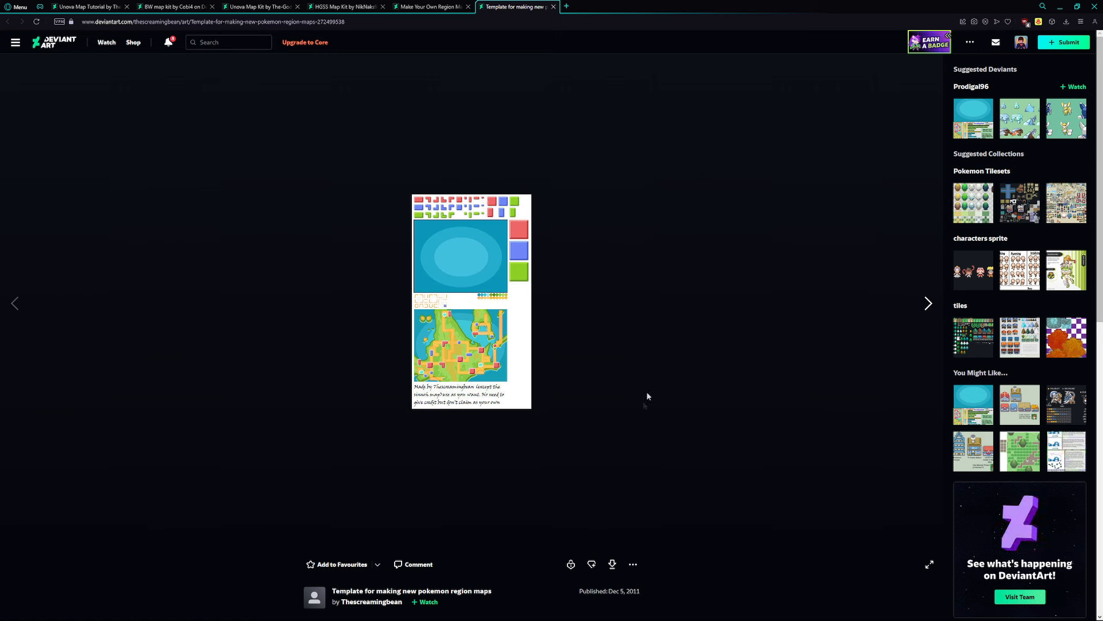
{"action": "key", "text": "alt+Tab"}
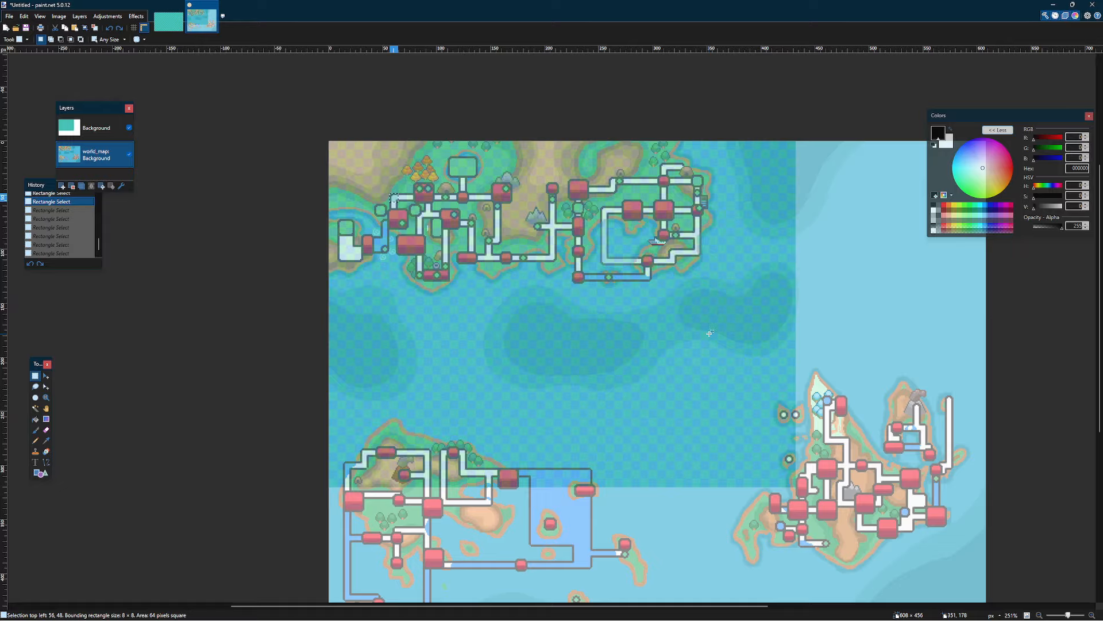
- Switch to File Explorer and inspect the map images in the project's graphics/interface/worldmap/worldmaps folder
{"action": "key", "text": "alt+Tab"}
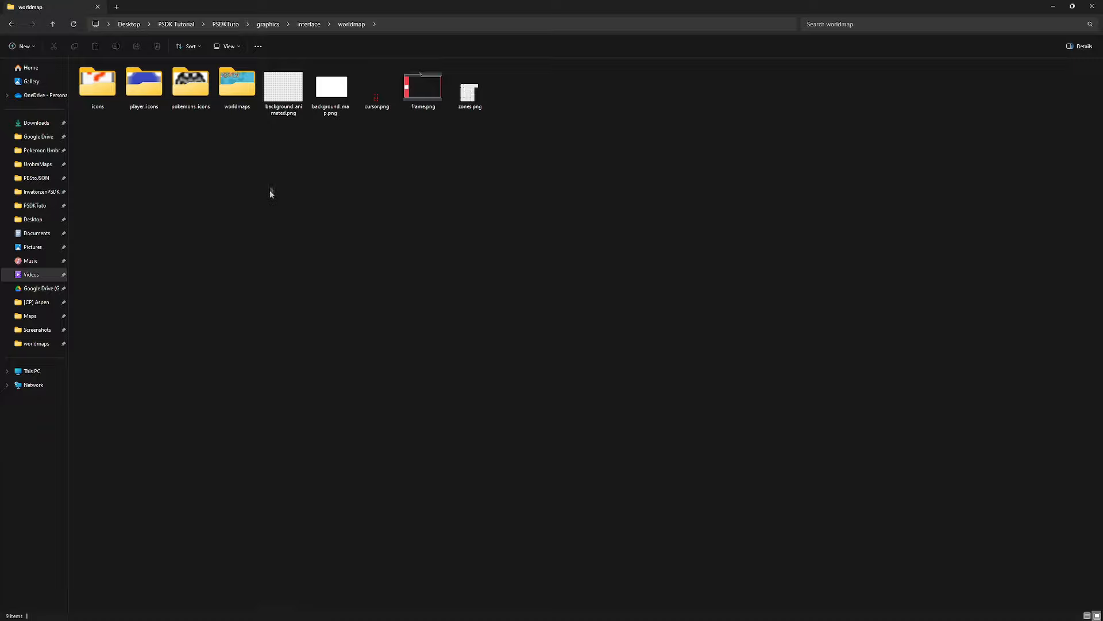
{"action": "left_click", "coordinate": [237, 104]}
{"action": "double_click", "coordinate": [237, 105]}
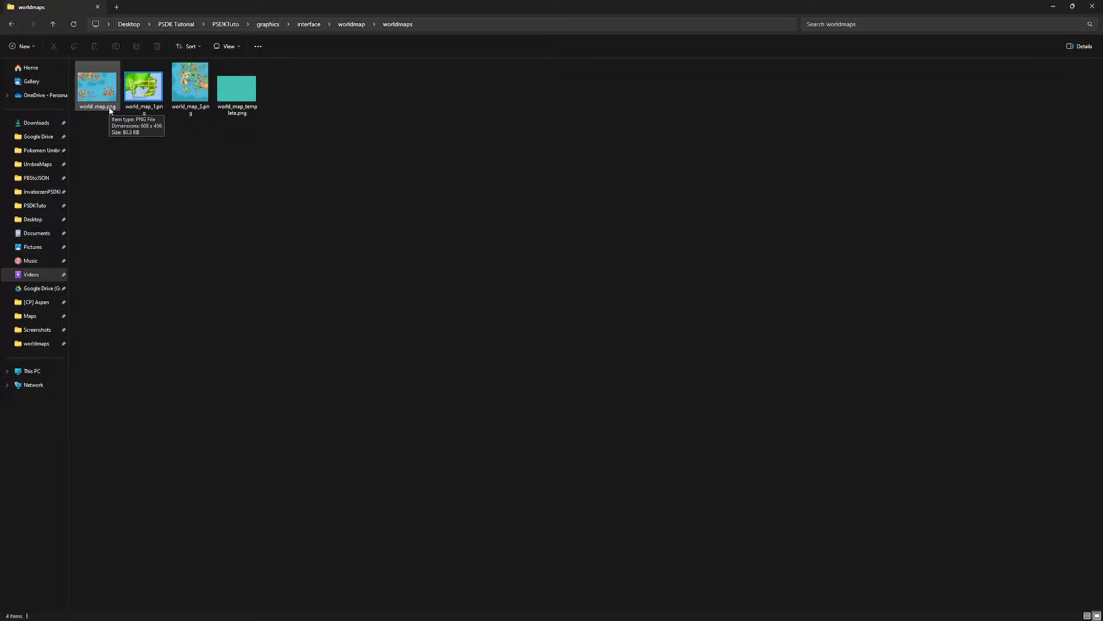
{"action": "left_click", "coordinate": [142, 108]}
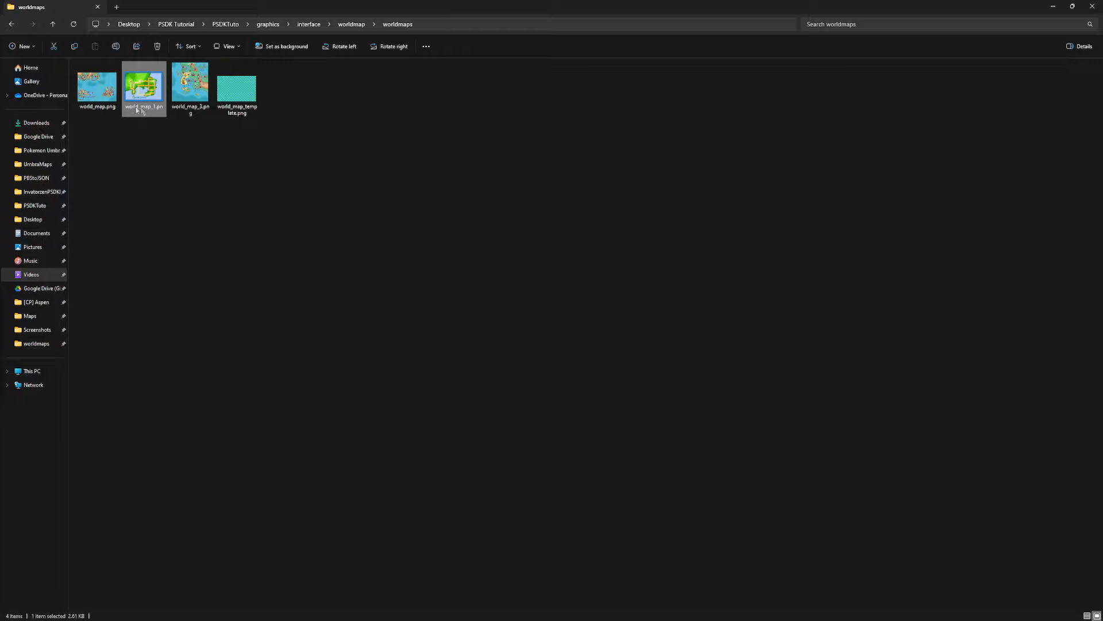
{"action": "left_click", "coordinate": [101, 111]}
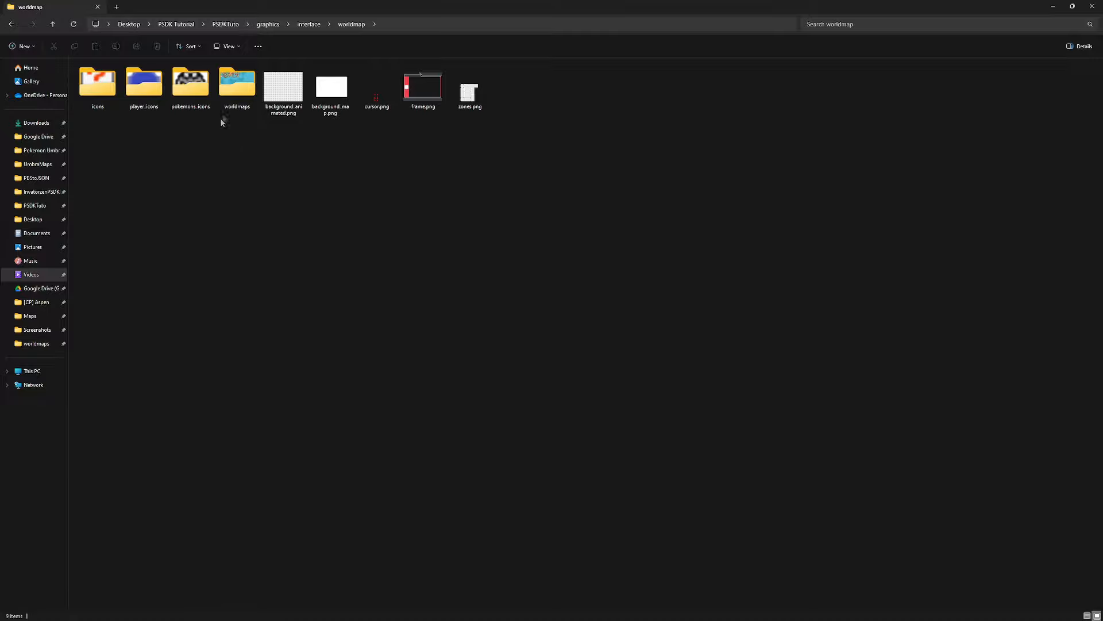
{"action": "double_click", "coordinate": [224, 94]}
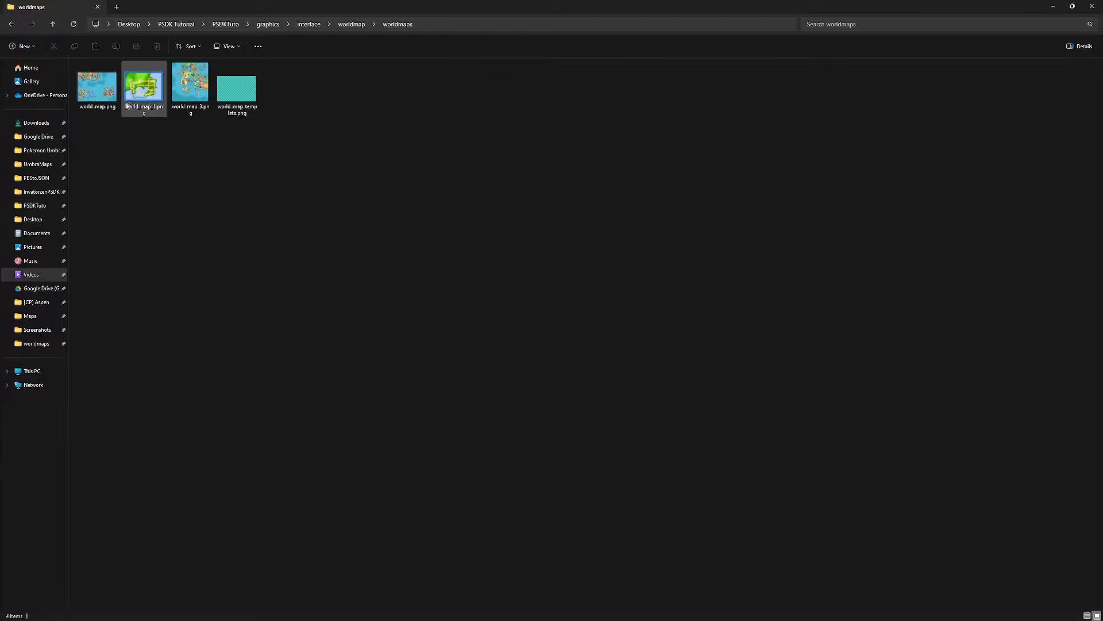
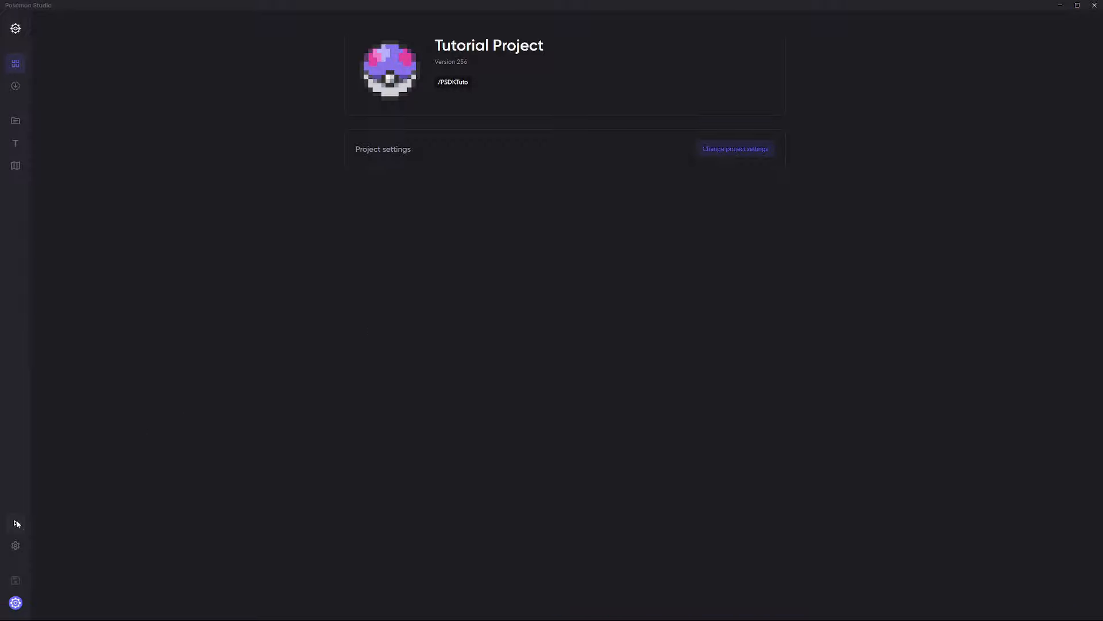
- Launch the world map editor from Pokémon Studio and run clear_map in its console to clear the whole map
{"action": "left_click", "coordinate": [59, 536]}
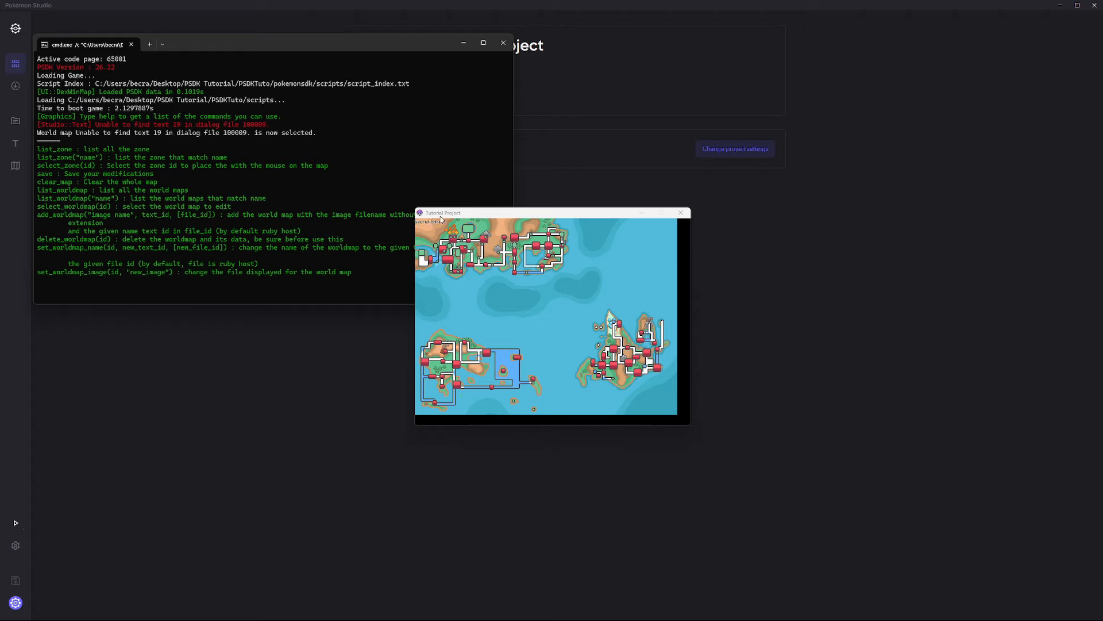
{"action": "left_click", "coordinate": [440, 214]}
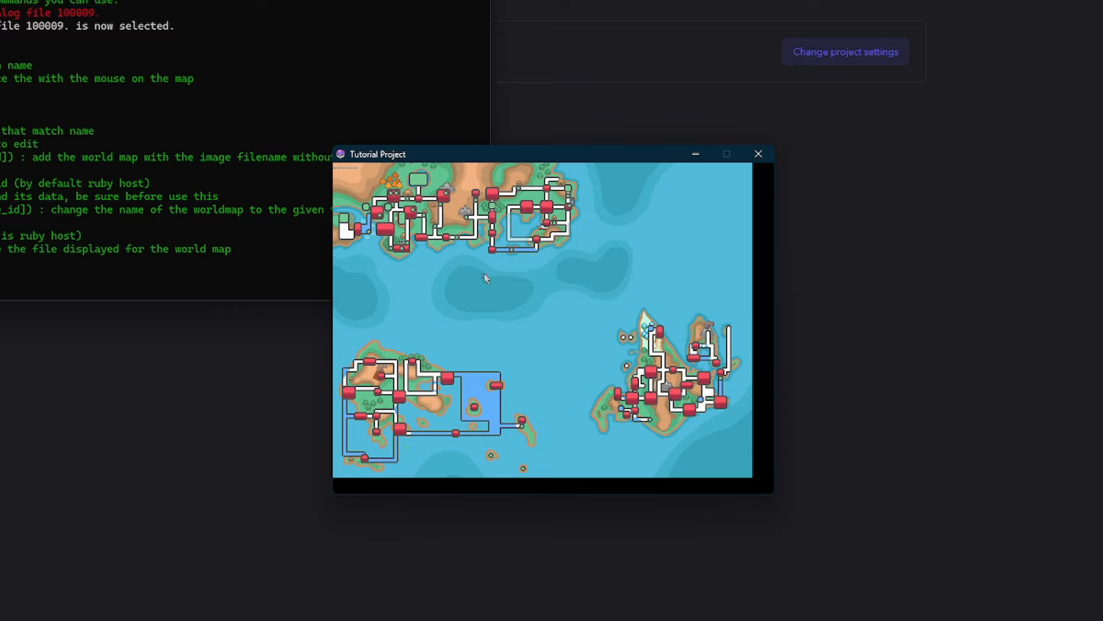
{"action": "left_click", "coordinate": [281, 289]}
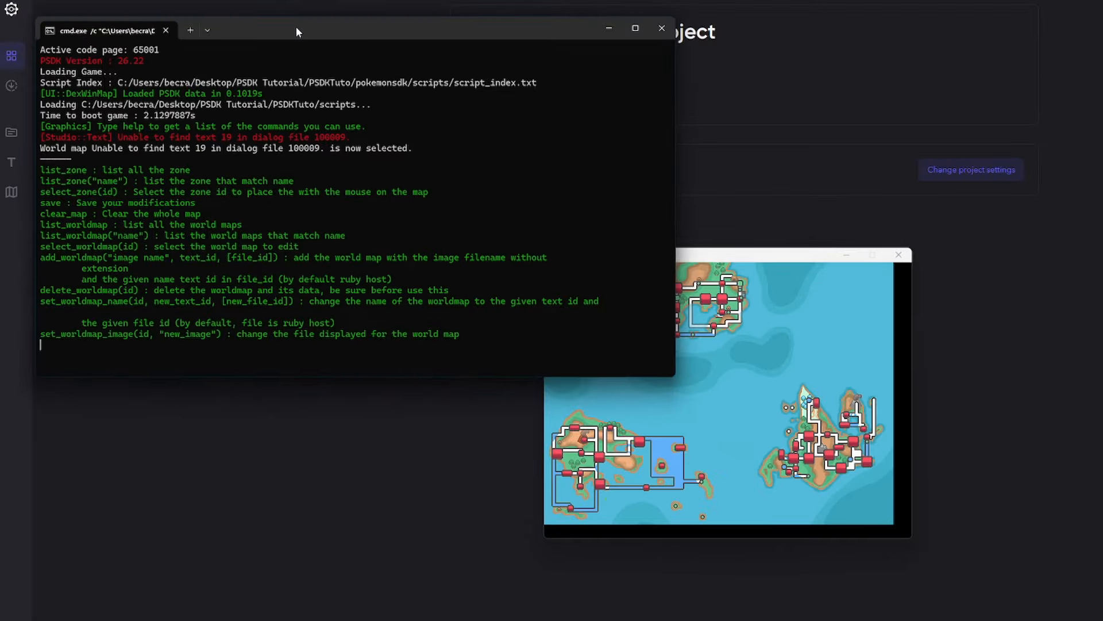
{"action": "type", "text": "clear_map"}
{"action": "key", "text": "Return"}
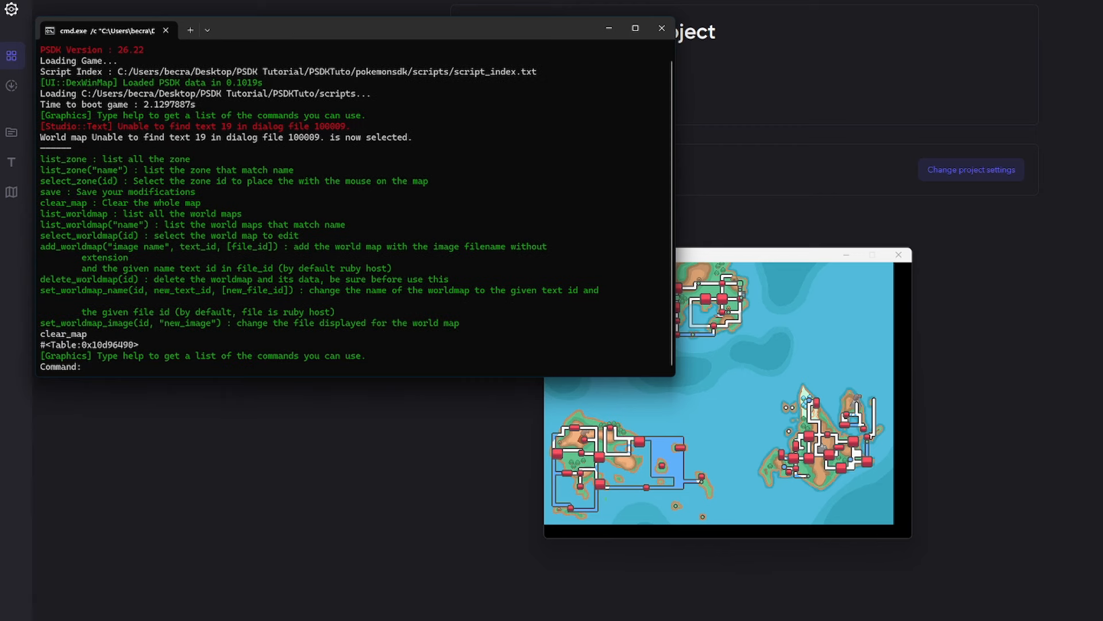
- Run list_zone in the editor console and review the listed zones with their IDs
{"action": "left_click", "coordinate": [715, 256]}
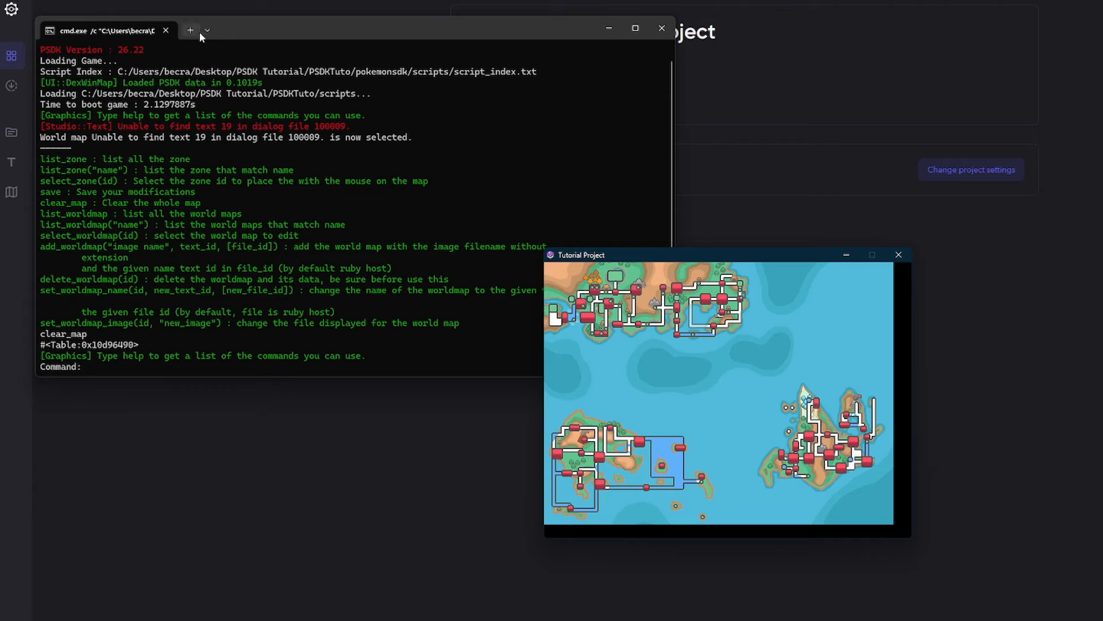
{"action": "left_click", "coordinate": [243, 21]}
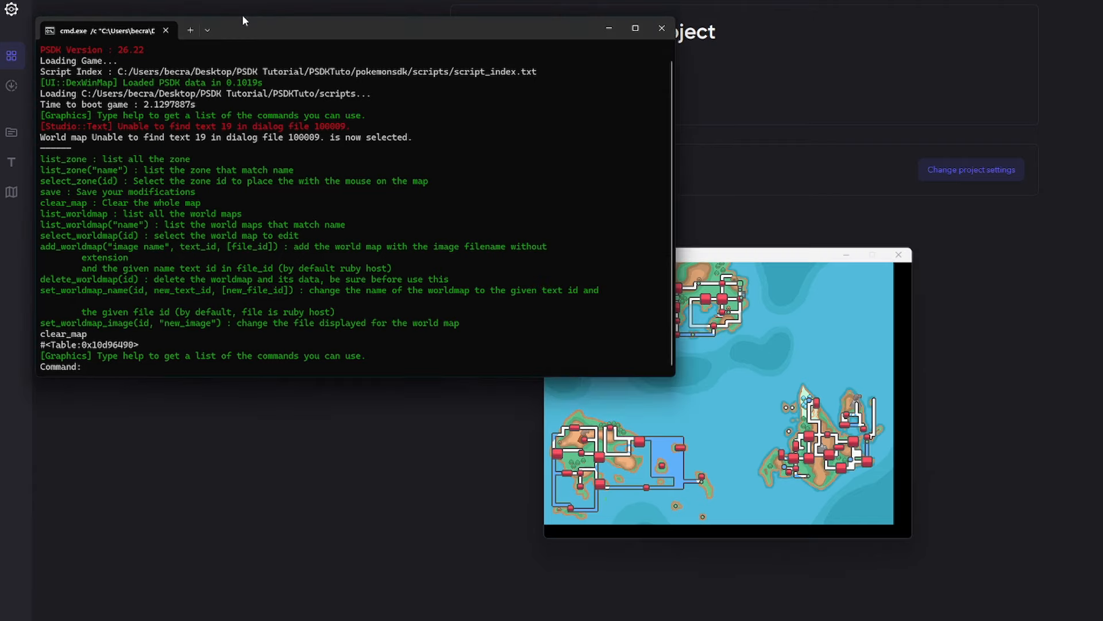
{"action": "type", "text": "list_zone"}
{"action": "key", "text": "Return"}
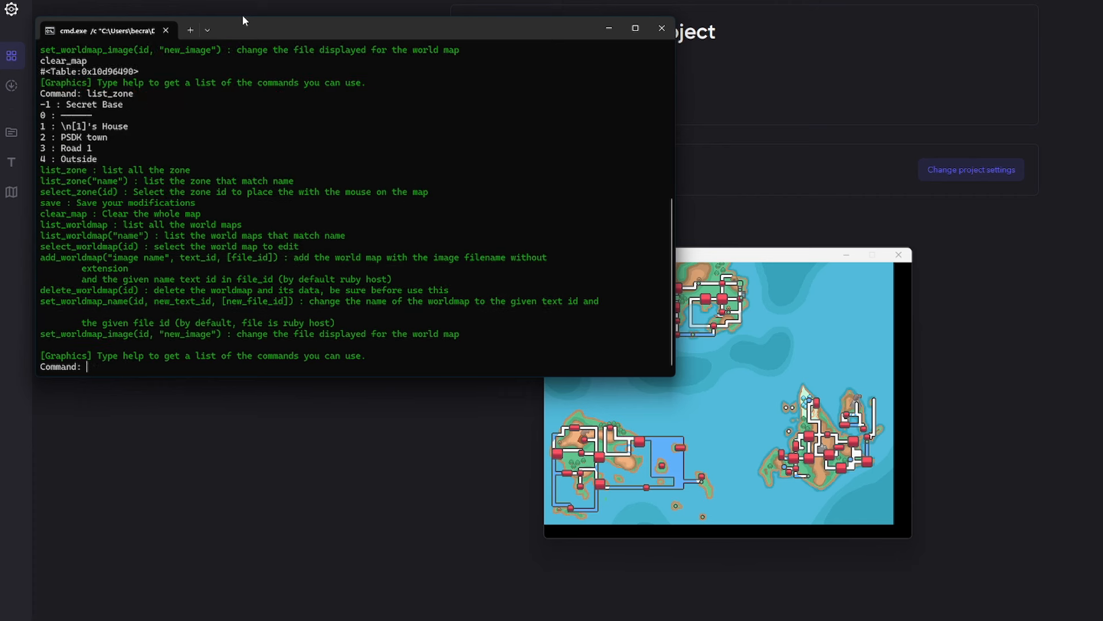
{"action": "scroll", "coordinate": [92, 143], "scroll_direction": "up", "scroll_amount": 2}
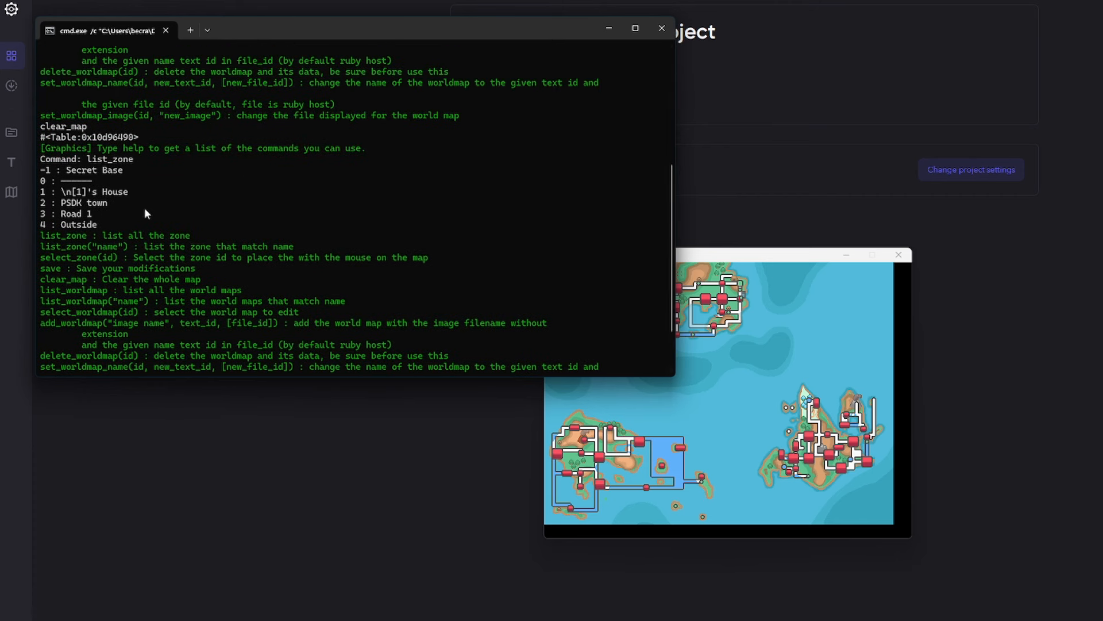
- Select zone 4 for placement with select_zone(4) in the editor console, and switch to the world map window
{"action": "scroll", "coordinate": [143, 205], "scroll_direction": "up", "scroll_amount": 5}
{"action": "scroll", "coordinate": [144, 202], "scroll_direction": "down", "scroll_amount": 1}
{"action": "type", "text": "select_zone4"}
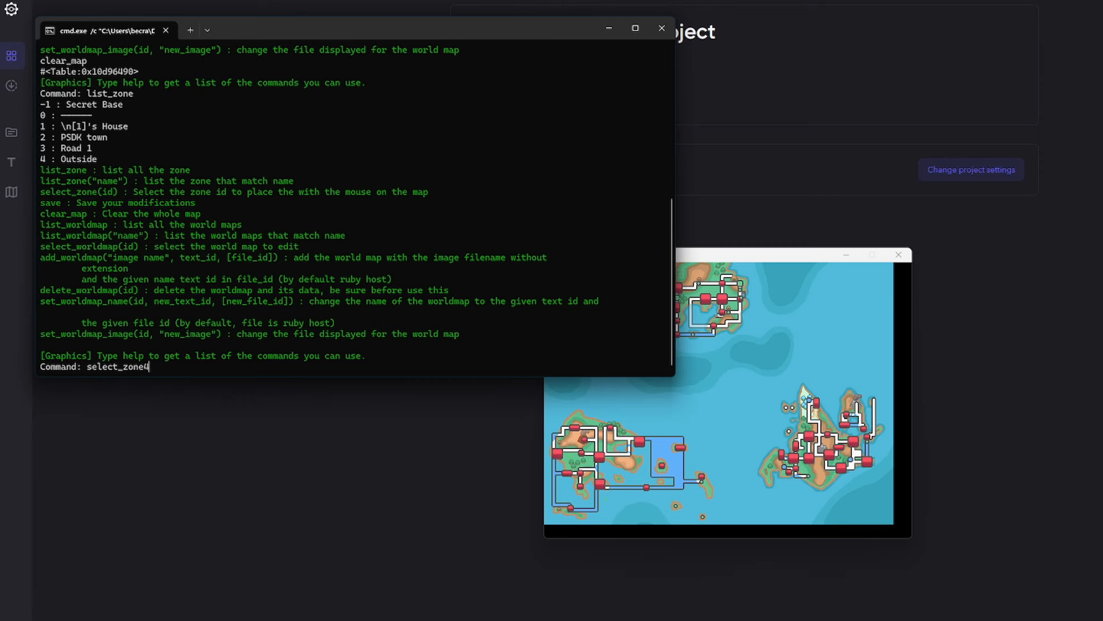
{"action": "key", "text": "Return"}
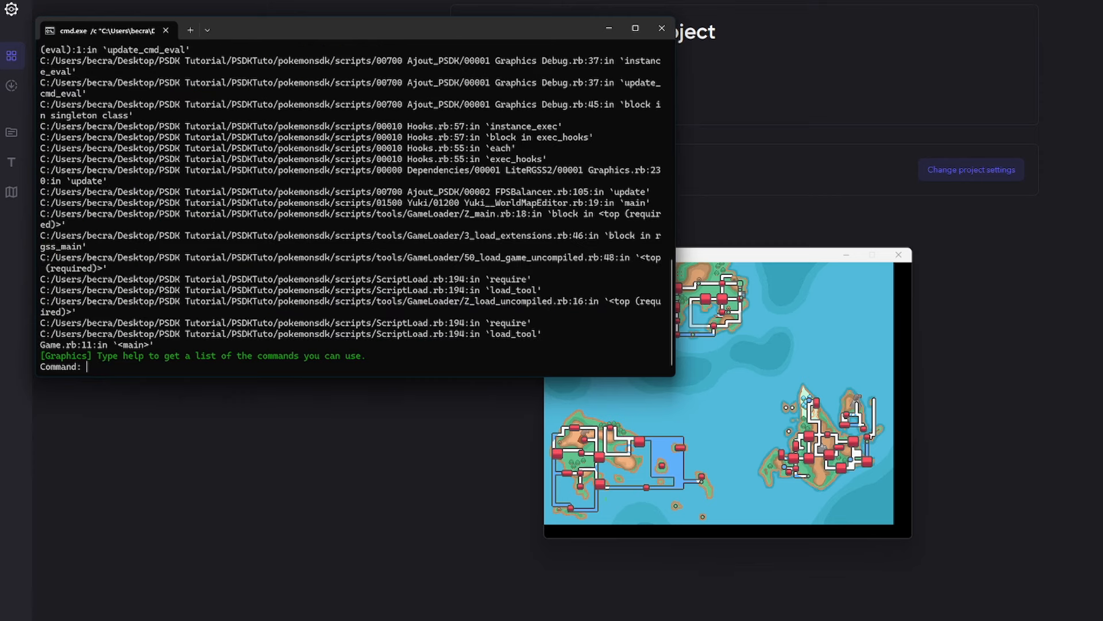
{"action": "type", "text": "select)"}
{"action": "type", "text": "zone(4)"}
{"action": "key", "text": "Return"}
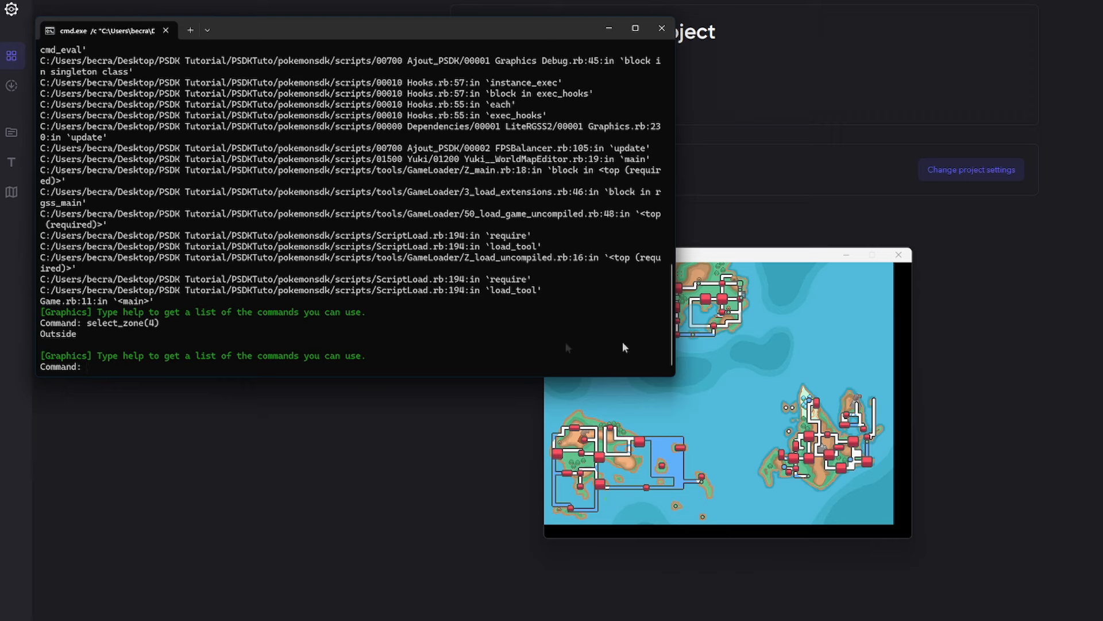
{"action": "left_click", "coordinate": [775, 263]}
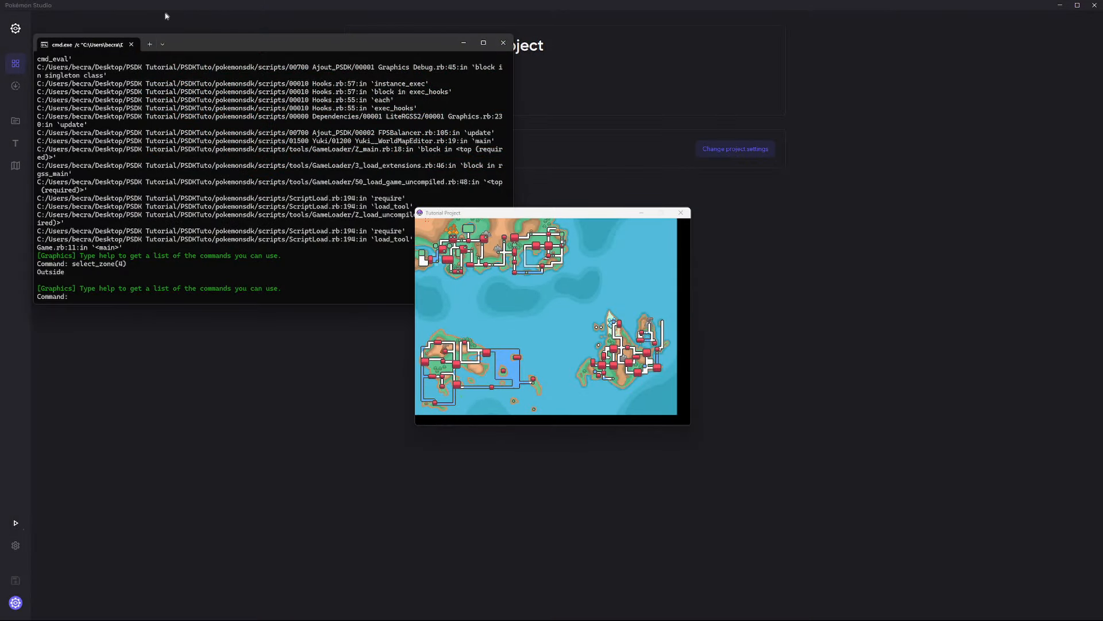
- Return to the editor console, list the zones again with list_zone and select zone 2 with select_zone(2)
{"action": "key", "text": "alt+Tab"}
{"action": "type", "text": "list_zone"}
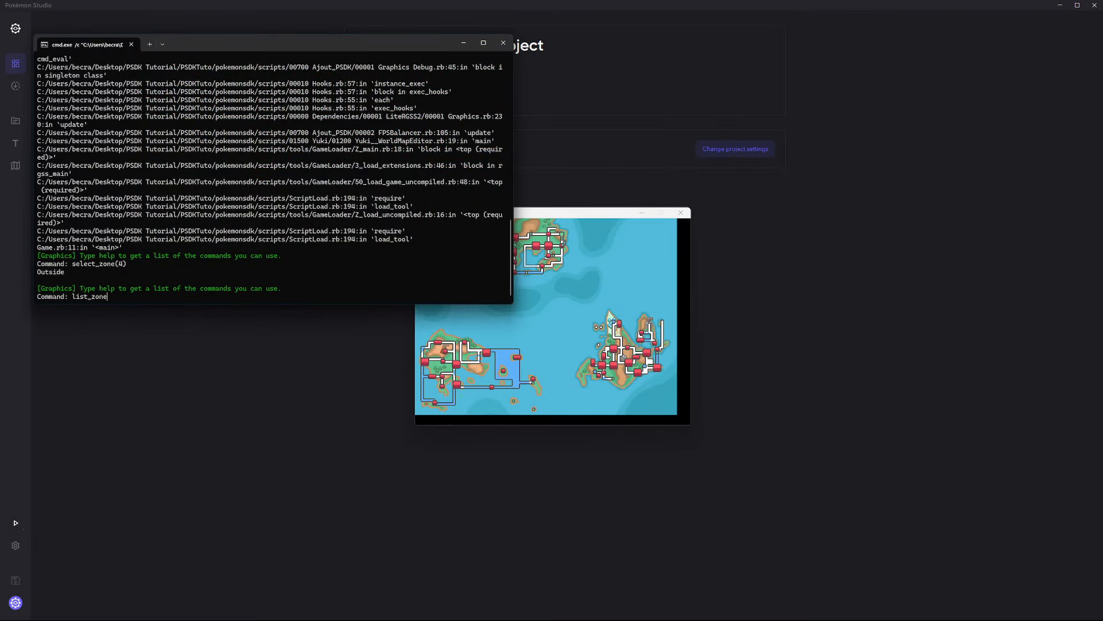
{"action": "key", "text": "Return"}
{"action": "type", "text": "select_z"}
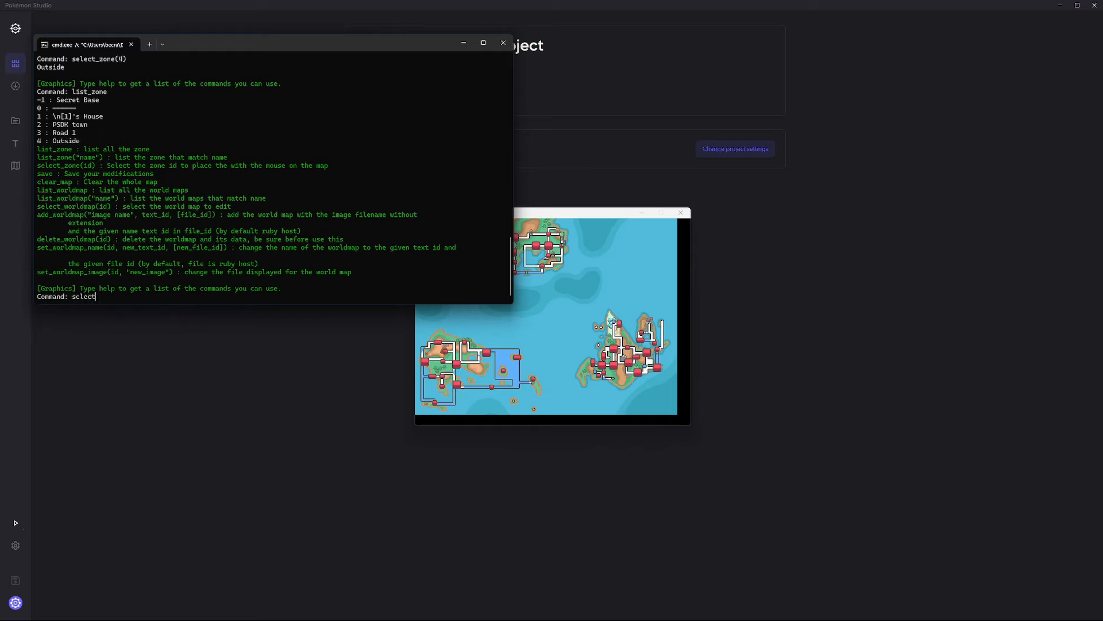
{"action": "type", "text": "one(2)"}
{"action": "key", "text": "Return"}
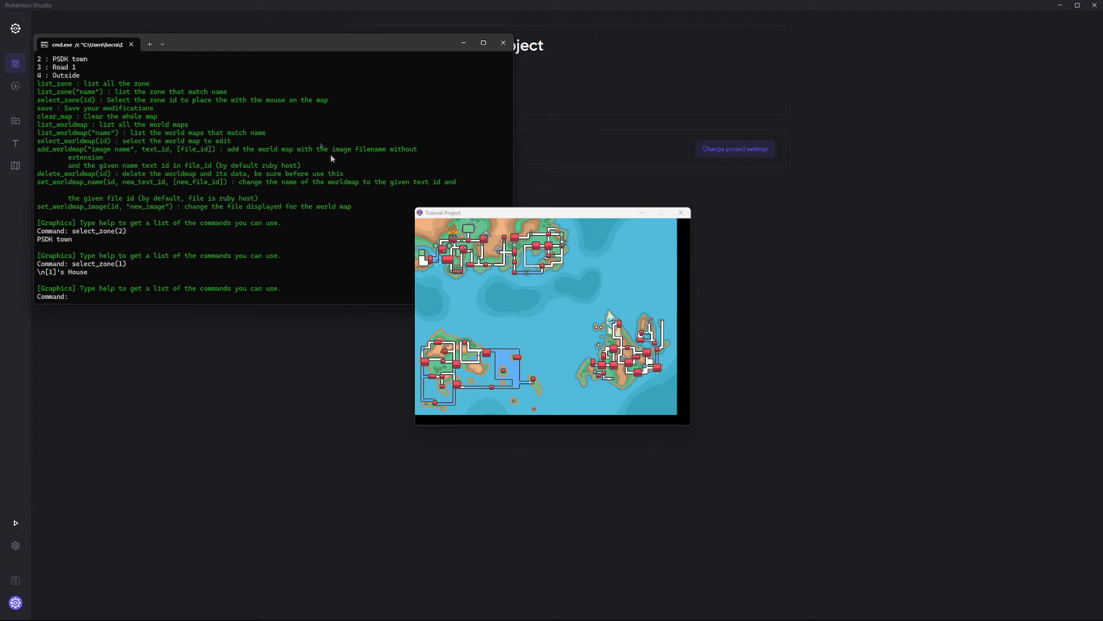
- Review the zone list, store the world map modifications with the save command and quit the editor with exit
{"action": "scroll", "coordinate": [189, 57], "scroll_direction": "up", "scroll_amount": 5}
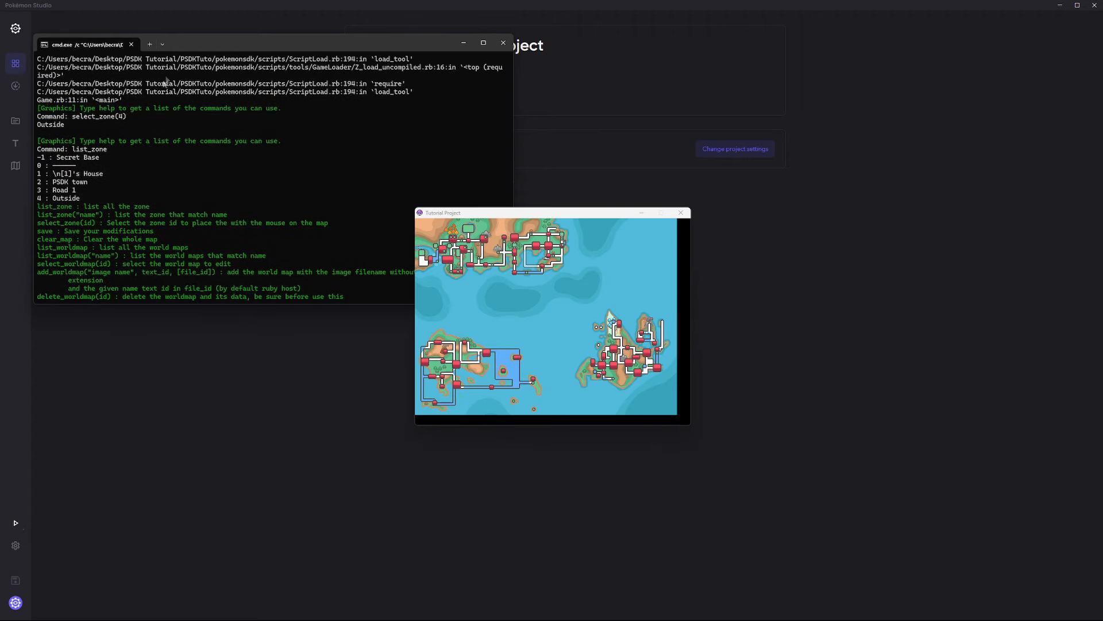
{"action": "scroll", "coordinate": [156, 140], "scroll_direction": "down", "scroll_amount": 4}
{"action": "left_click", "coordinate": [197, 46]}
{"action": "type", "text": "save"}
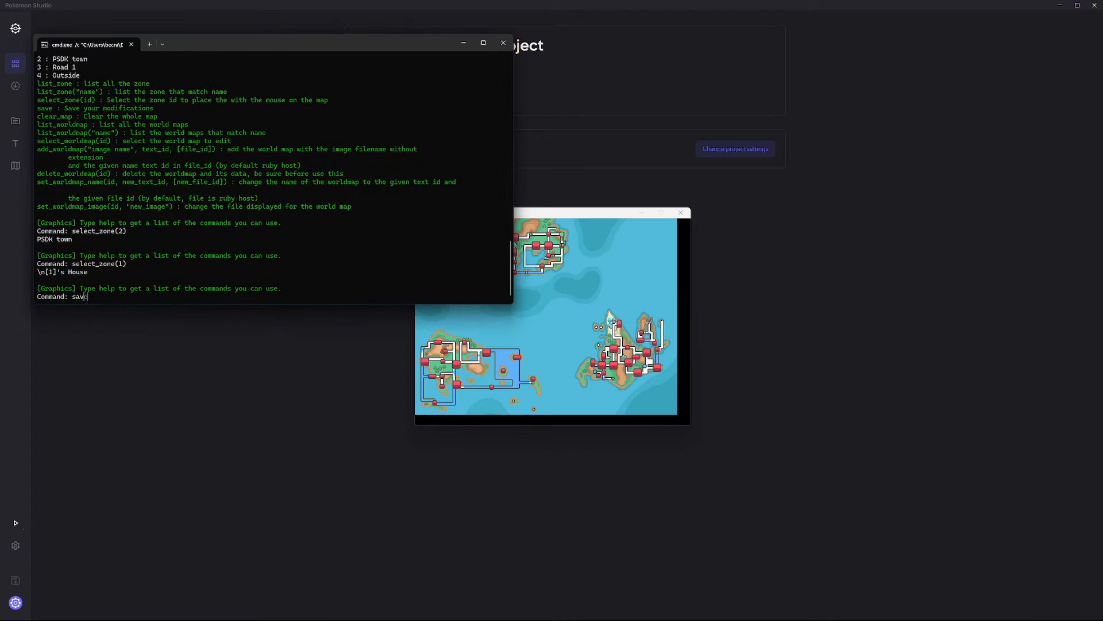
{"action": "key", "text": "Return"}
{"action": "type", "text": "exit"}
{"action": "key", "text": "Return"}
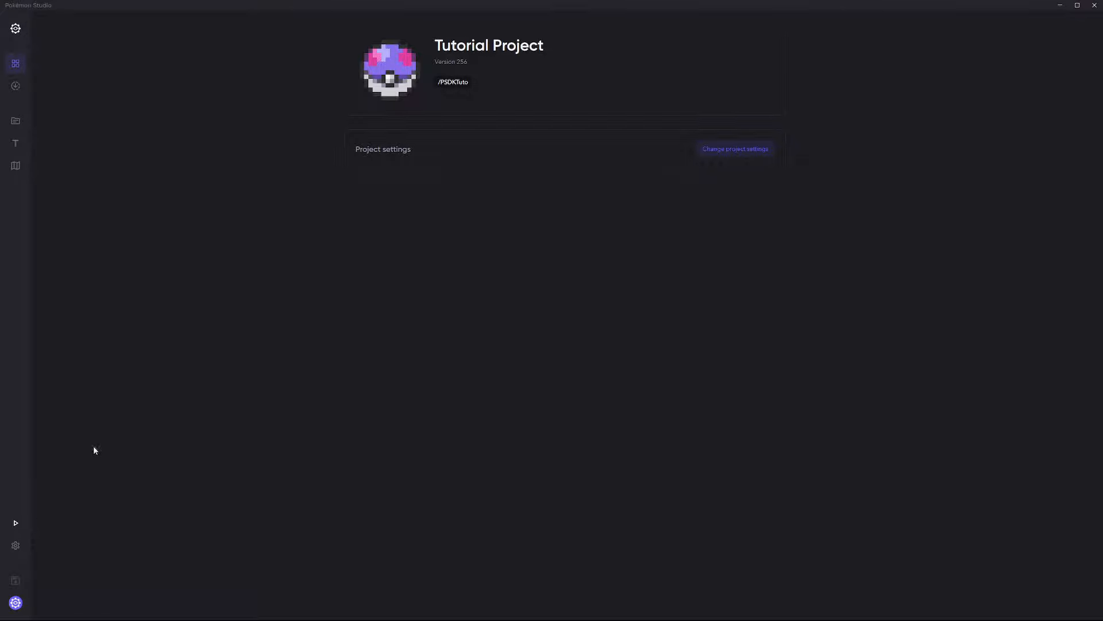
- Launch the game from Pokémon Studio and open the Town Map from the Key Items pocket of the bag
{"action": "left_click", "coordinate": [15, 523]}
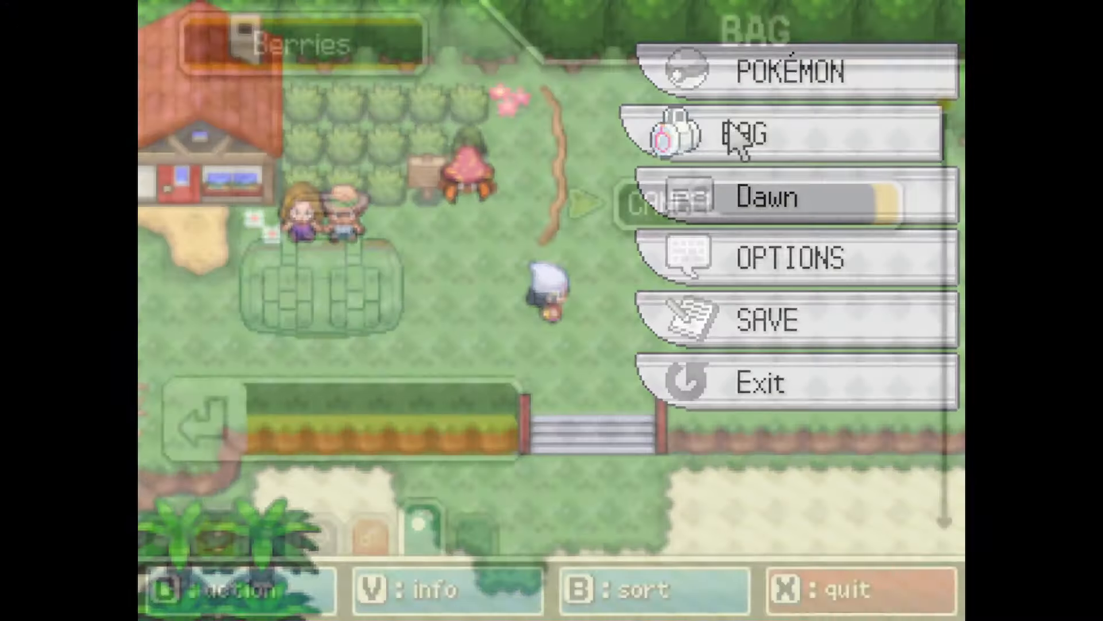
{"action": "key", "text": "c"}
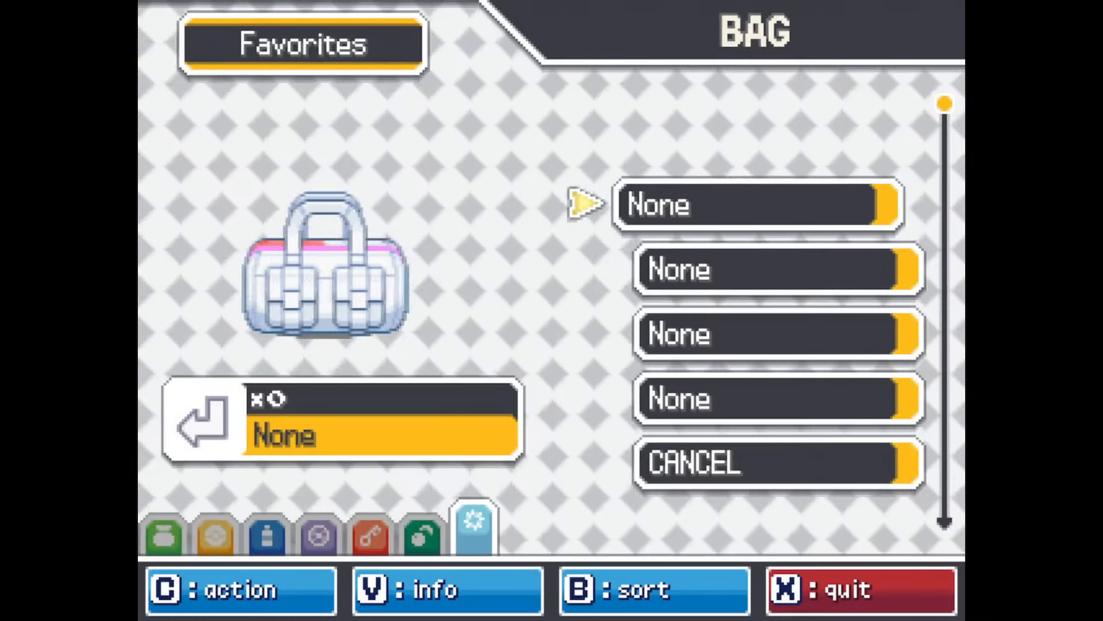
{"action": "key", "text": "Right"}
{"action": "key", "text": "Right"}
{"action": "key", "text": "Right"}
{"action": "key", "text": "Right"}
{"action": "key", "text": "Right"}
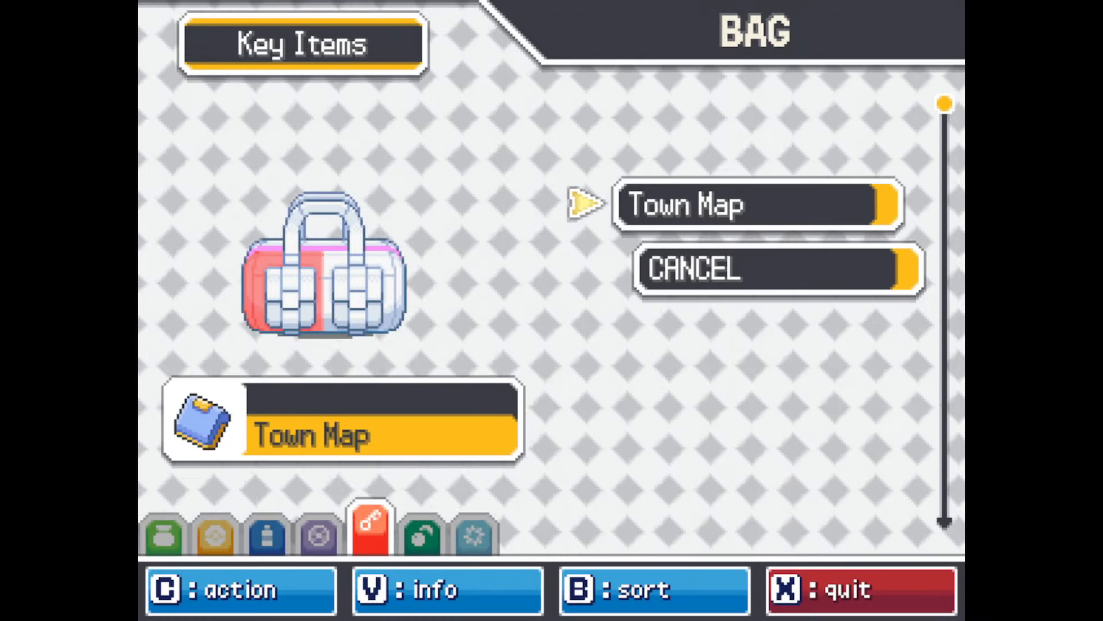
{"action": "key", "text": "c"}
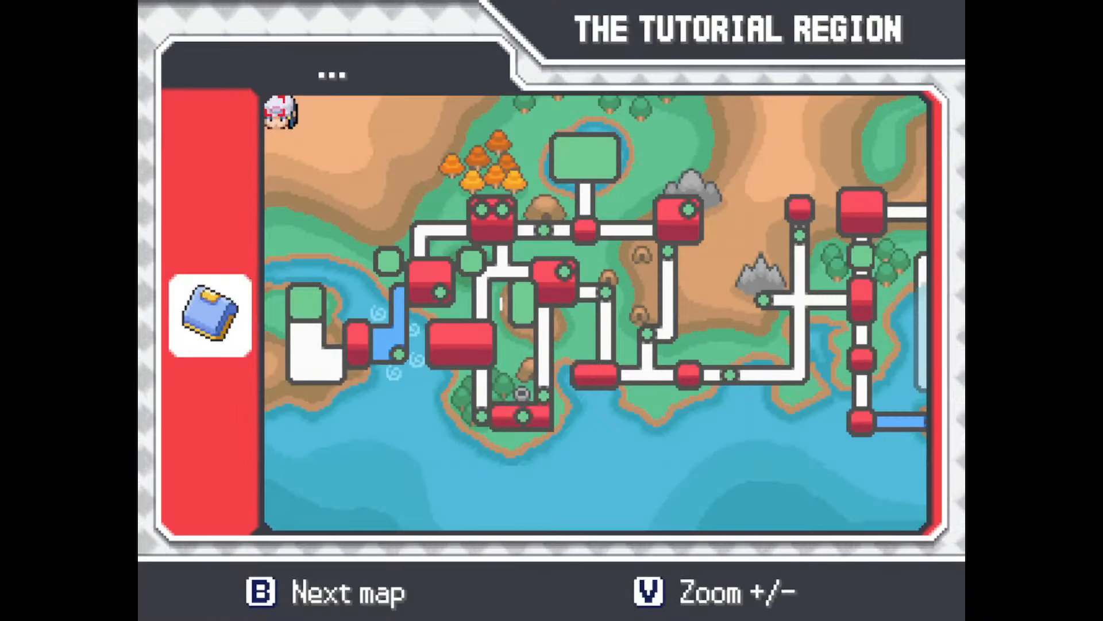
- Move the Town Map cursor to the red town beside the western river and check its assigned zone name
{"action": "key", "text": "Down"}
{"action": "key", "text": "Down"}
{"action": "key", "text": "Down"}
{"action": "key", "text": "Down"}
{"action": "key", "text": "Down"}
{"action": "key", "text": "Down"}
{"action": "key", "text": "Down"}
{"action": "key", "text": "Down"}
{"action": "key", "text": "Right"}
{"action": "key", "text": "Right"}
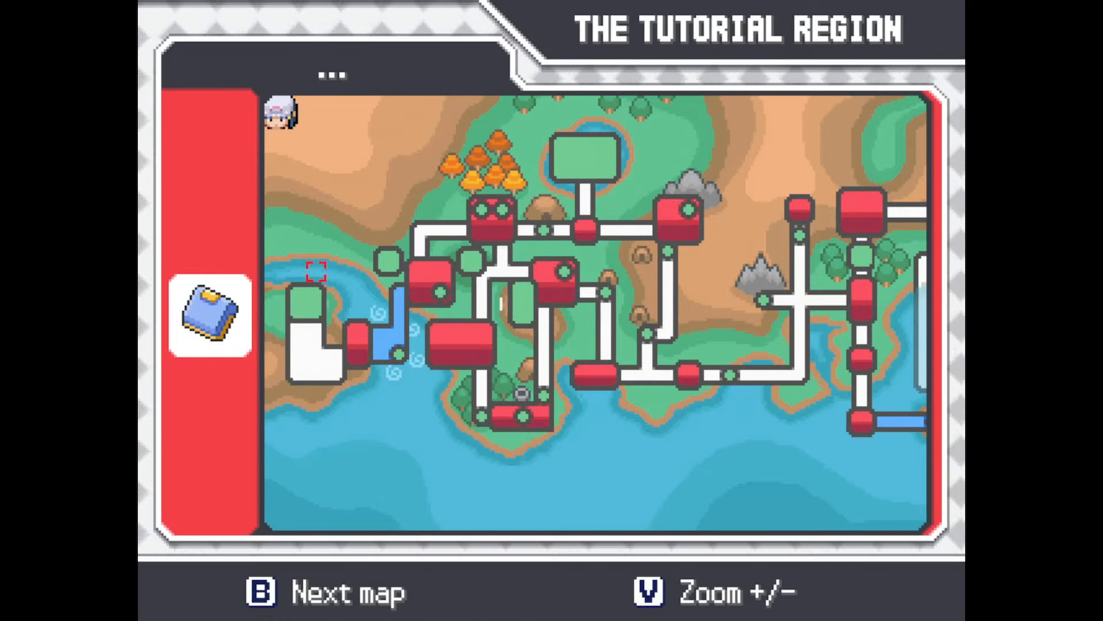
{"action": "key", "text": "Right"}
{"action": "key", "text": "Right"}
{"action": "key", "text": "Right"}
{"action": "key", "text": "Right"}
{"action": "key", "text": "Right"}
{"action": "key", "text": "Right"}
{"action": "key", "text": "Down"}
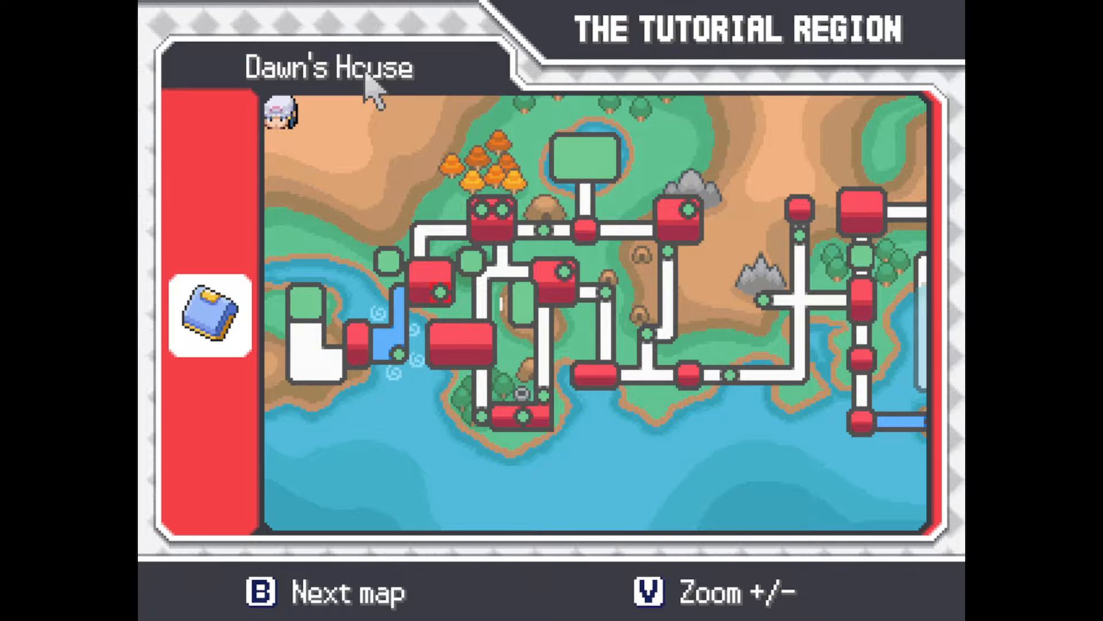
- Examine the zone names across the rest of the Tutorial Region by moving the cursor east, south and back west
{"action": "key", "text": "Left"}
{"action": "key", "text": "Up"}
{"action": "key", "text": "Right"}
{"action": "key", "text": "Down"}
{"action": "key", "text": "Right"}
{"action": "key", "text": "Right"}
{"action": "key", "text": "Right"}
{"action": "key", "text": "Right"}
{"action": "key", "text": "Right"}
{"action": "key", "text": "Right"}
{"action": "key", "text": "Right"}
{"action": "key", "text": "Right"}
{"action": "key", "text": "Down"}
{"action": "key", "text": "Down"}
{"action": "key", "text": "Down"}
{"action": "key", "text": "Down"}
{"action": "key", "text": "Left"}
{"action": "key", "text": "Left"}
{"action": "key", "text": "Left"}
{"action": "key", "text": "Left"}
{"action": "key", "text": "Left"}
{"action": "key", "text": "Left"}
{"action": "key", "text": "Left"}
{"action": "key", "text": "Left"}
{"action": "key", "text": "Left"}
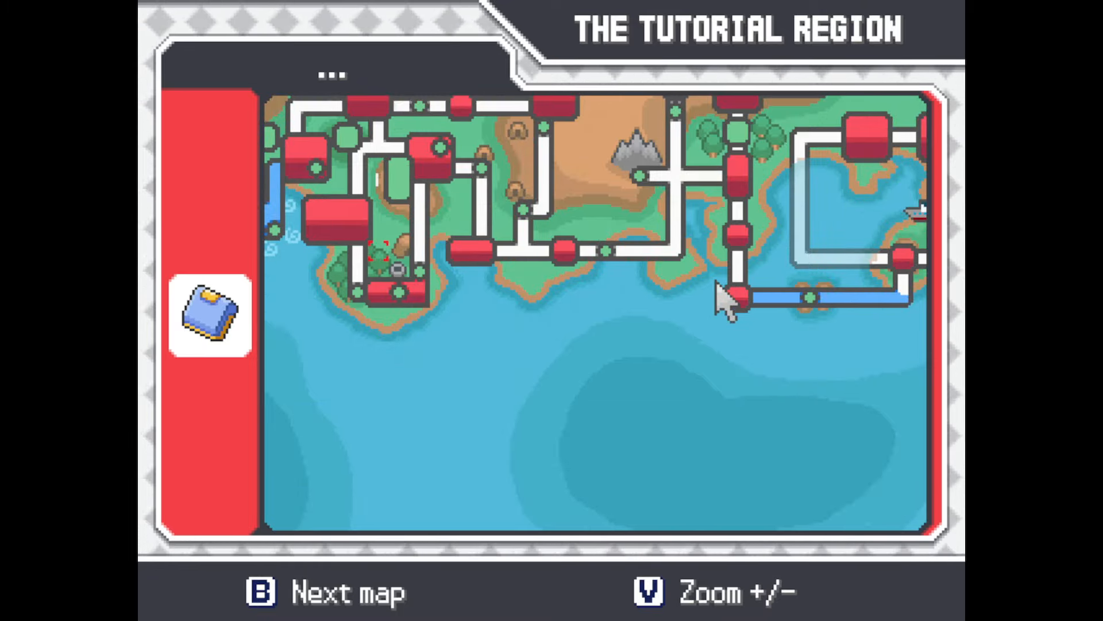
- Toggle the Town Map zoom and check the zone names around the white western road and the squares east of it
{"action": "key", "text": "Up"}
{"action": "key", "text": "Up"}
{"action": "key", "text": "Up"}
{"action": "key", "text": "Up"}
{"action": "key", "text": "v"}
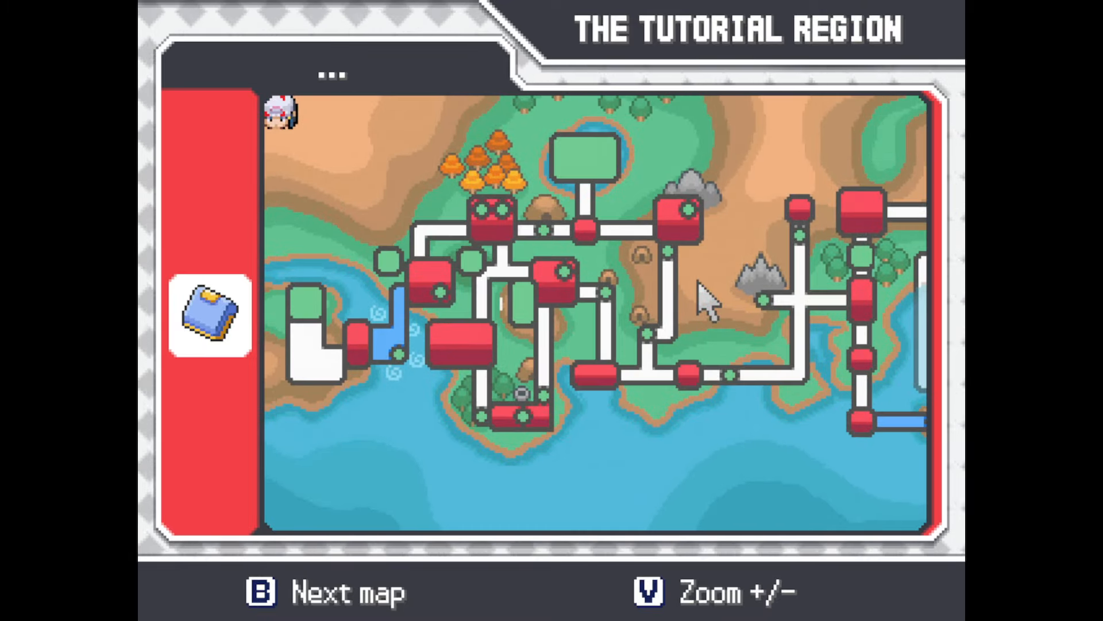
{"action": "key", "text": "Down"}
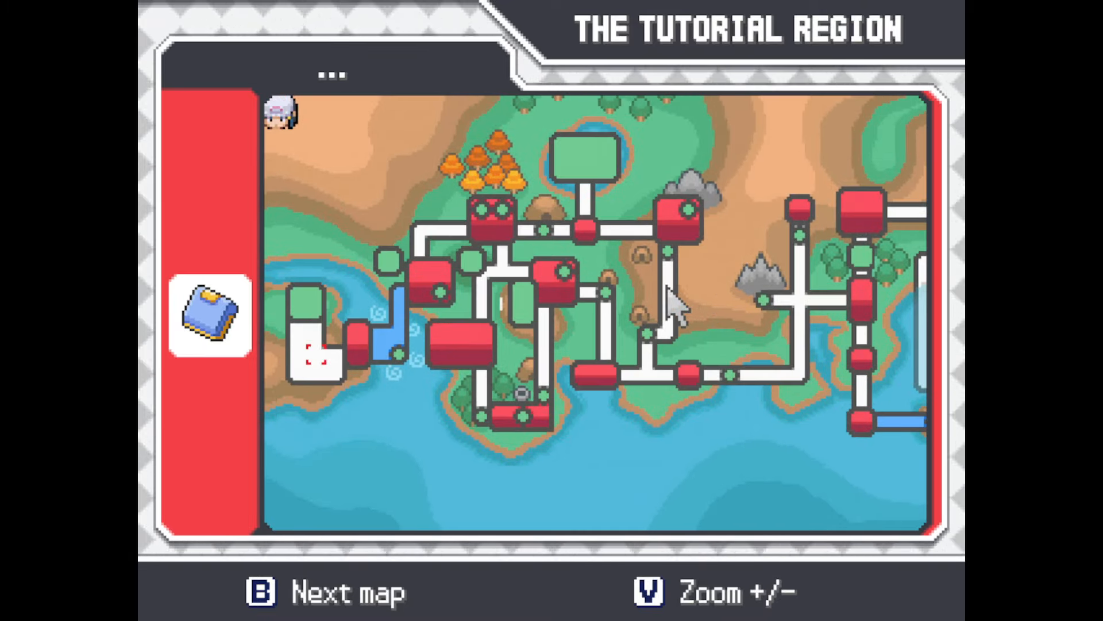
{"action": "key", "text": "Right"}
{"action": "key", "text": "Right"}
{"action": "key", "text": "Right"}
{"action": "key", "text": "Right"}
{"action": "key", "text": "Right"}
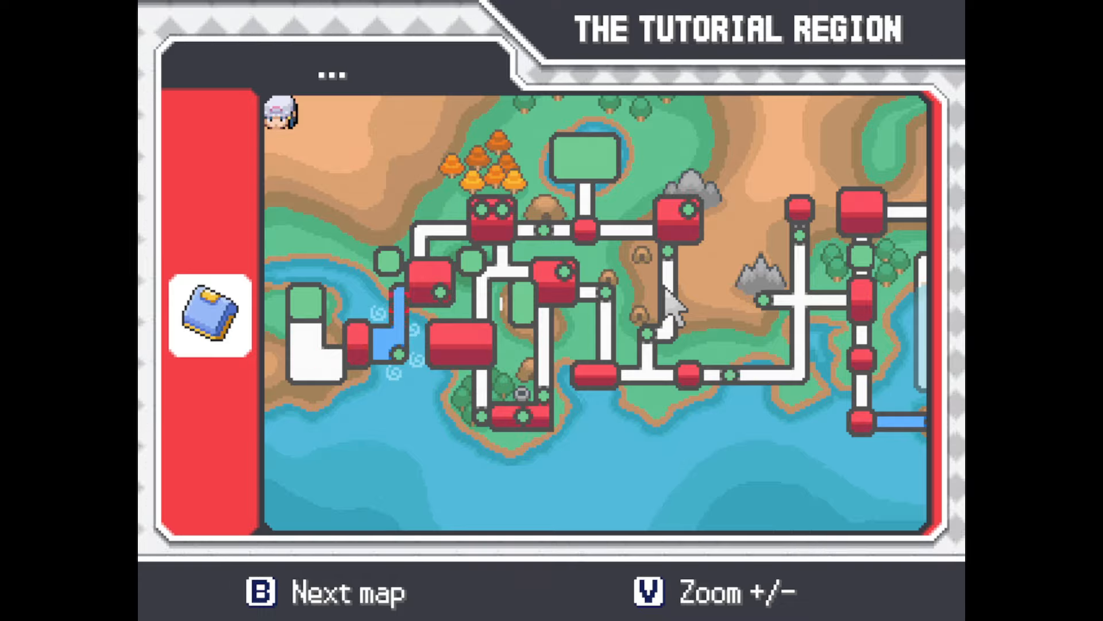